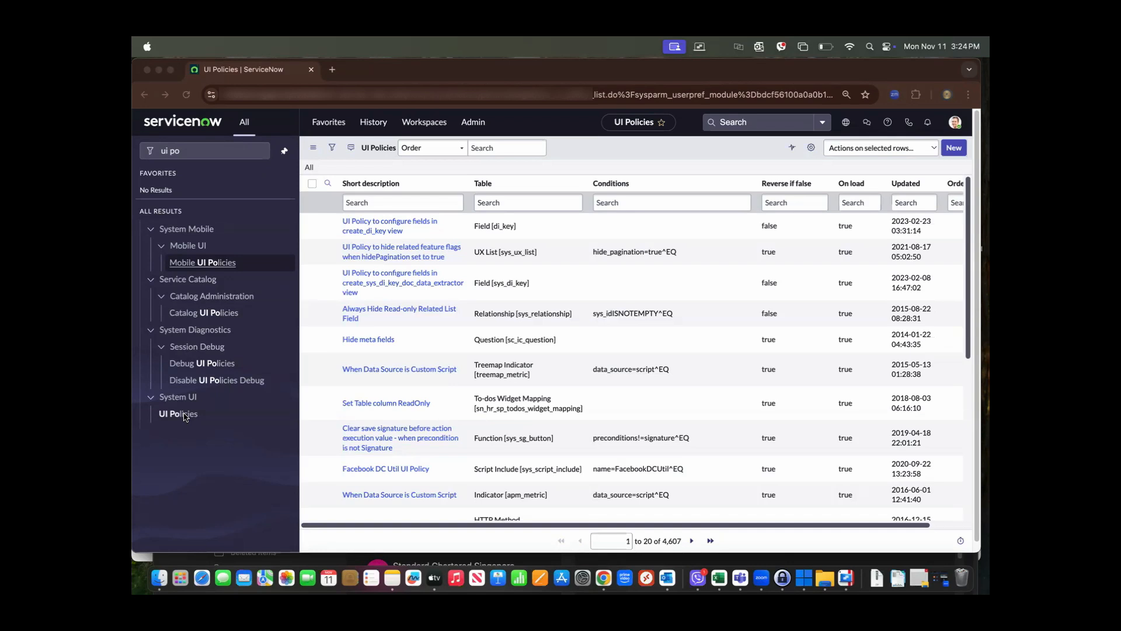
Filter the UI policies list to tables containing incident by searching the Table column for *incident.
left_click(190, 151)
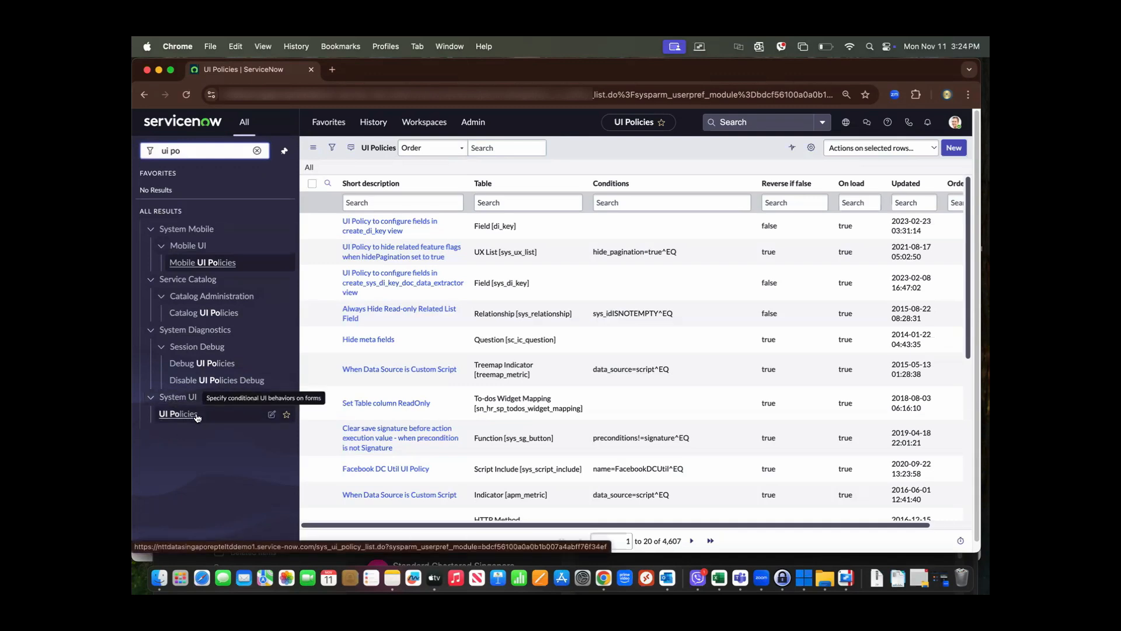
left_click(511, 198)
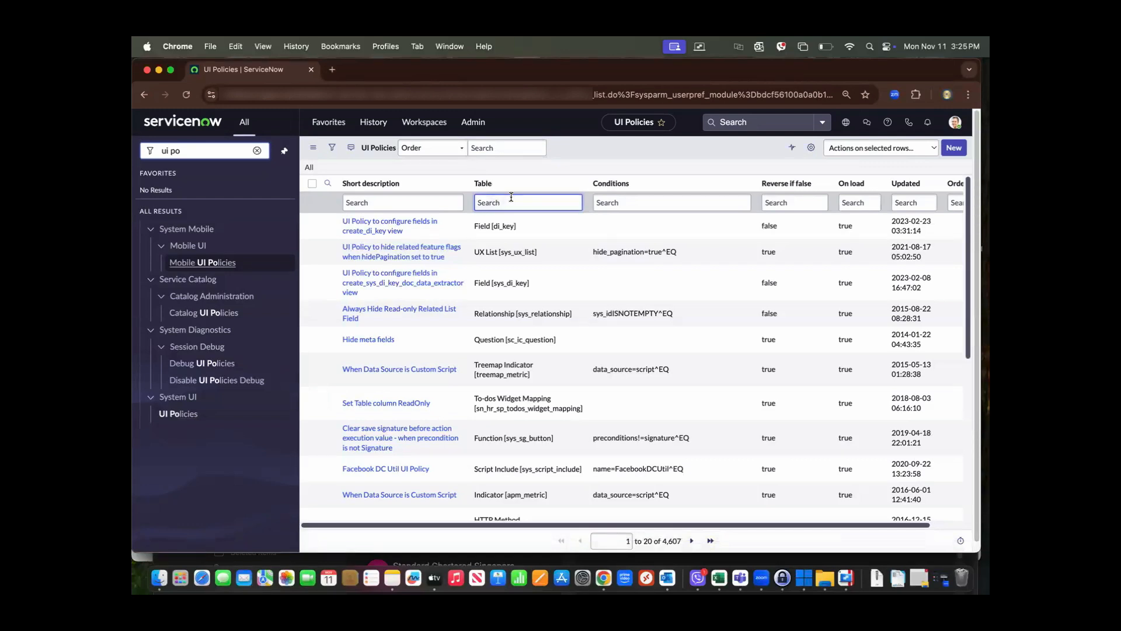
type("*incident")
key("Return")
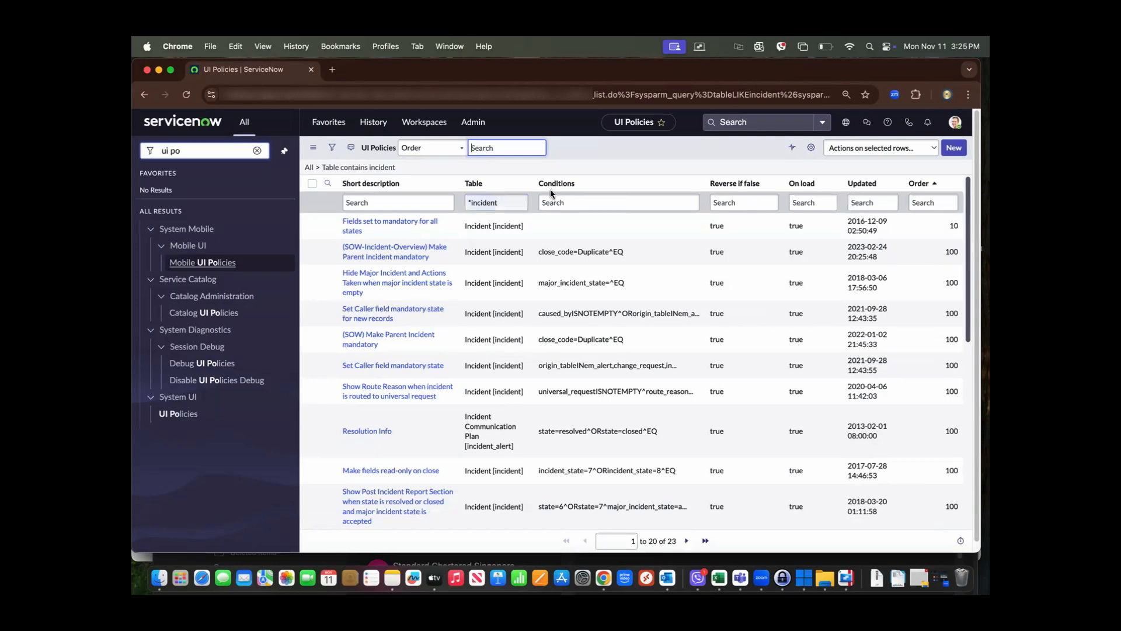
Start a new UI policy on the Incident [incident] table with the short description Sample Description.
left_click(957, 150)
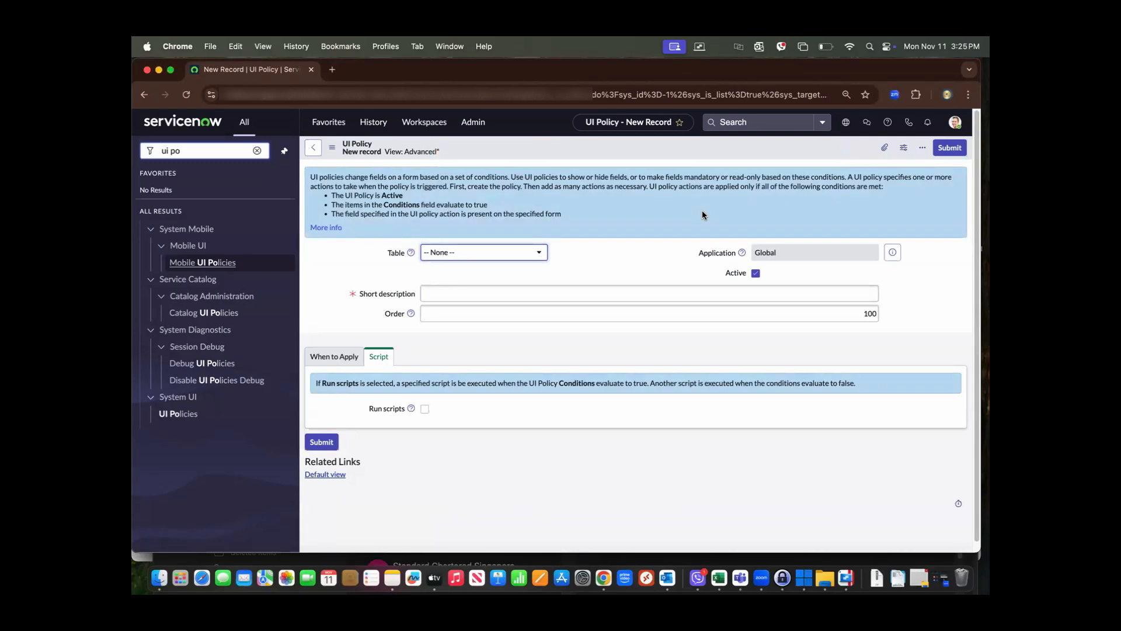
left_click(530, 250)
type("inci")
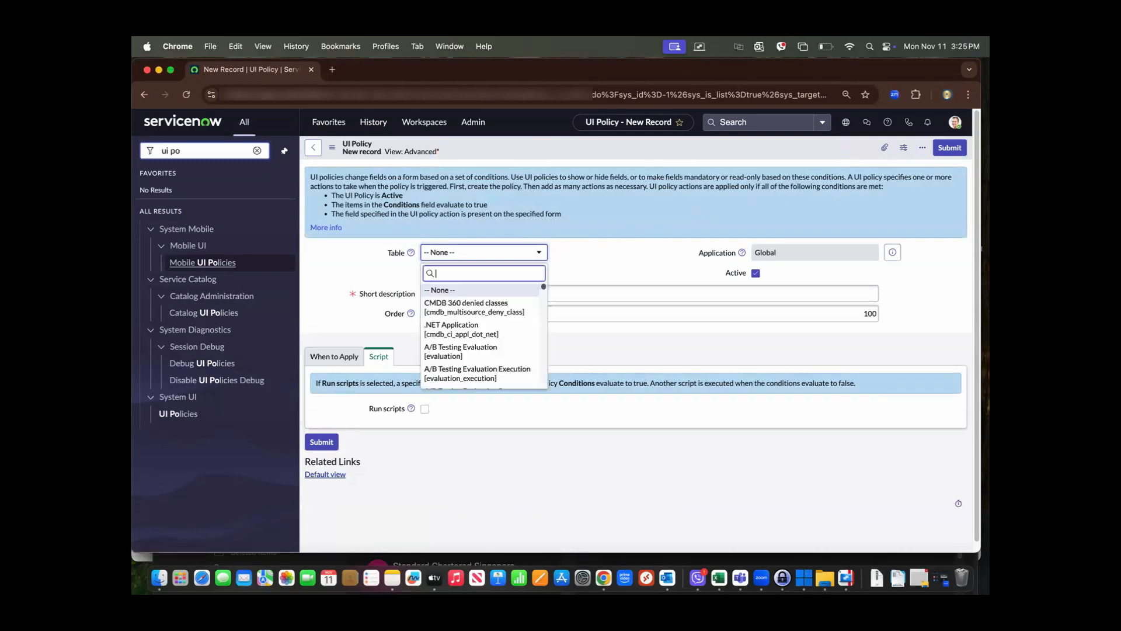
type("dent")
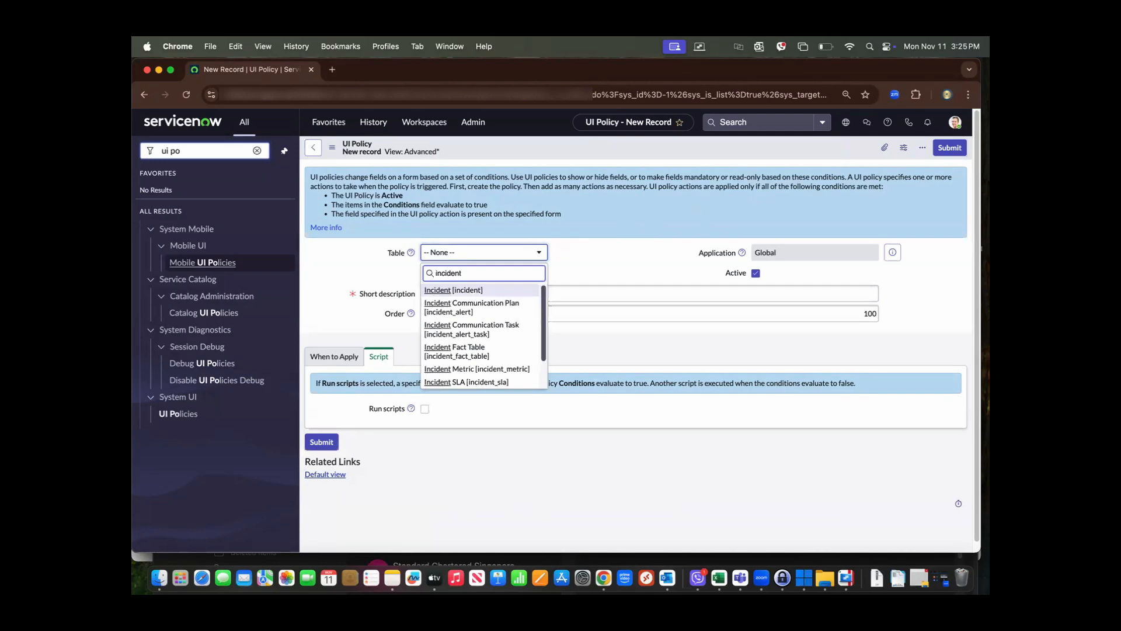
left_click(466, 289)
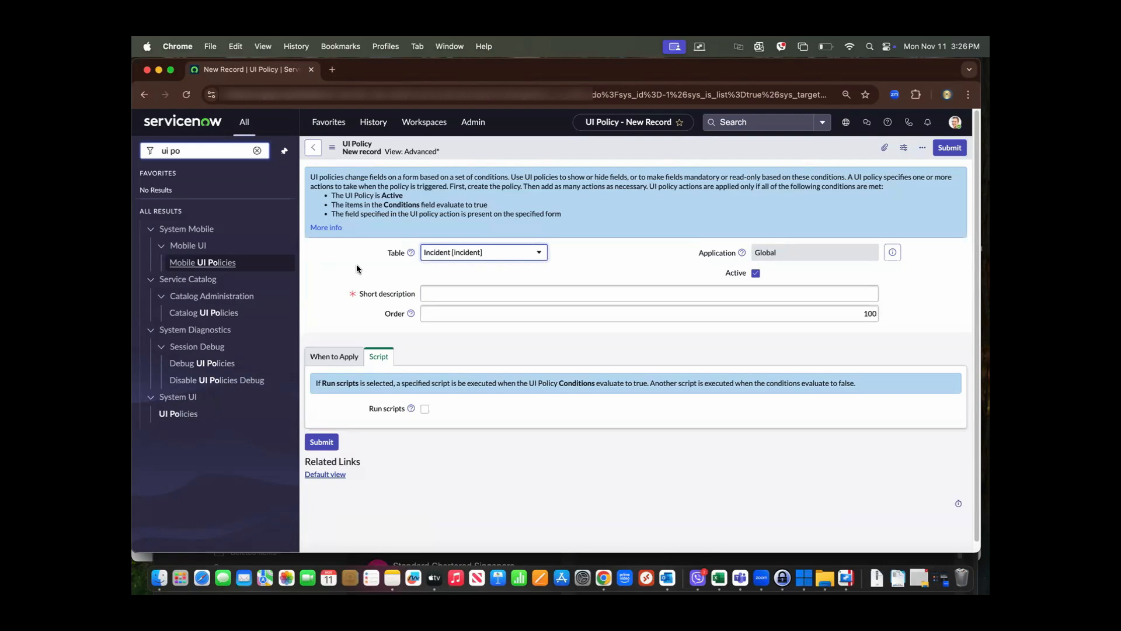
left_click(454, 294)
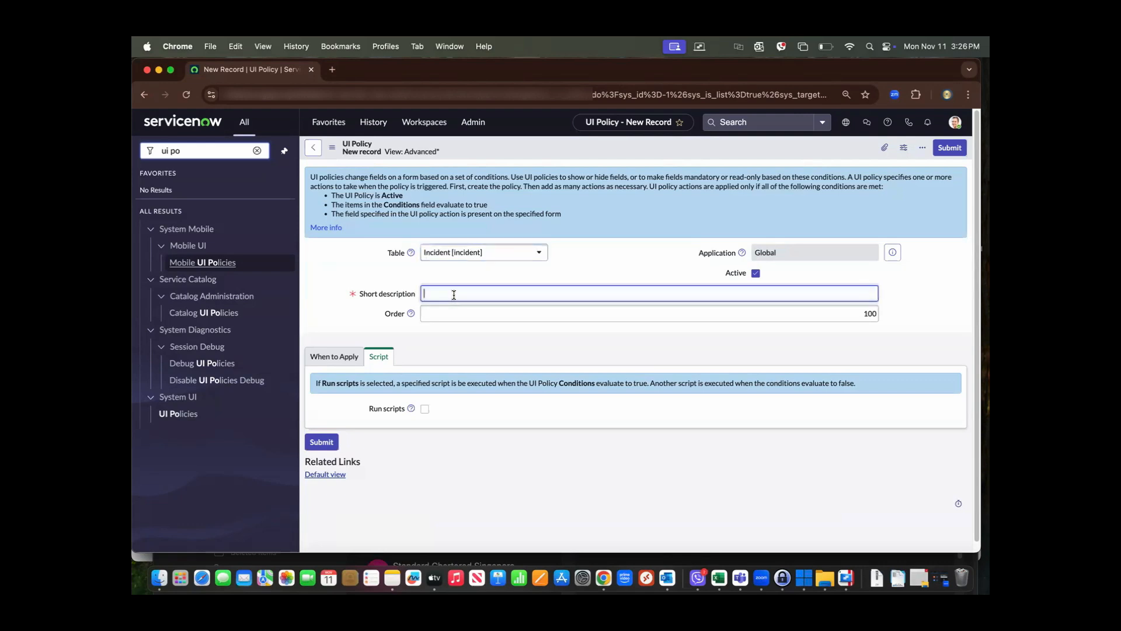
type("Sample Description")
left_click_drag(504, 292, 406, 287)
Add the condition Active is true to the new policy's application rules.
left_click(341, 355)
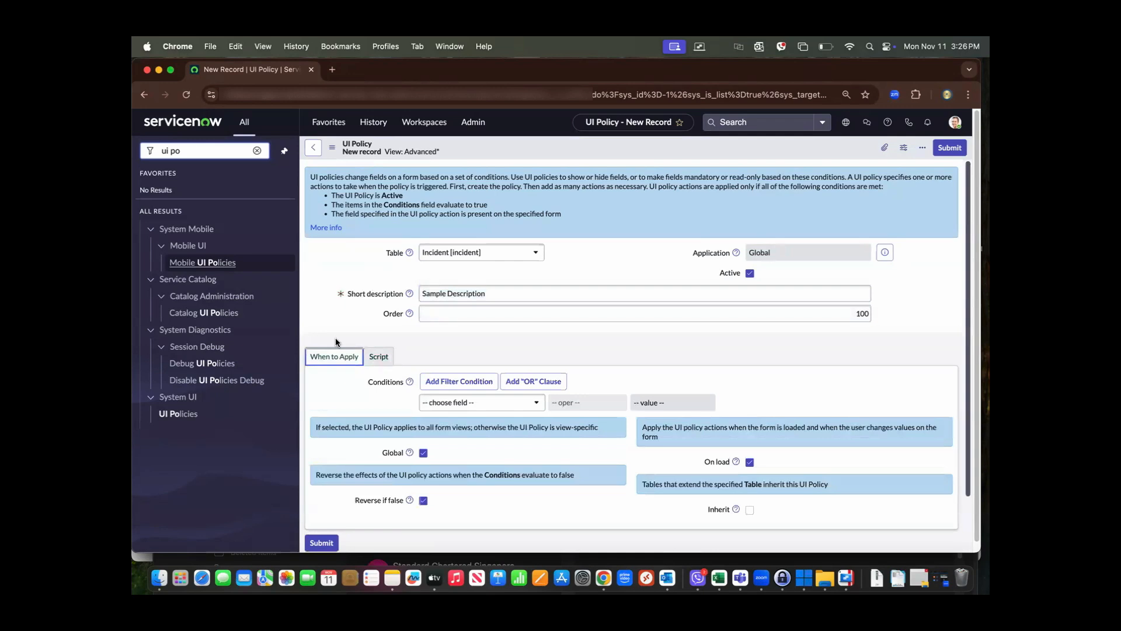
scroll(336, 339, "down", 2)
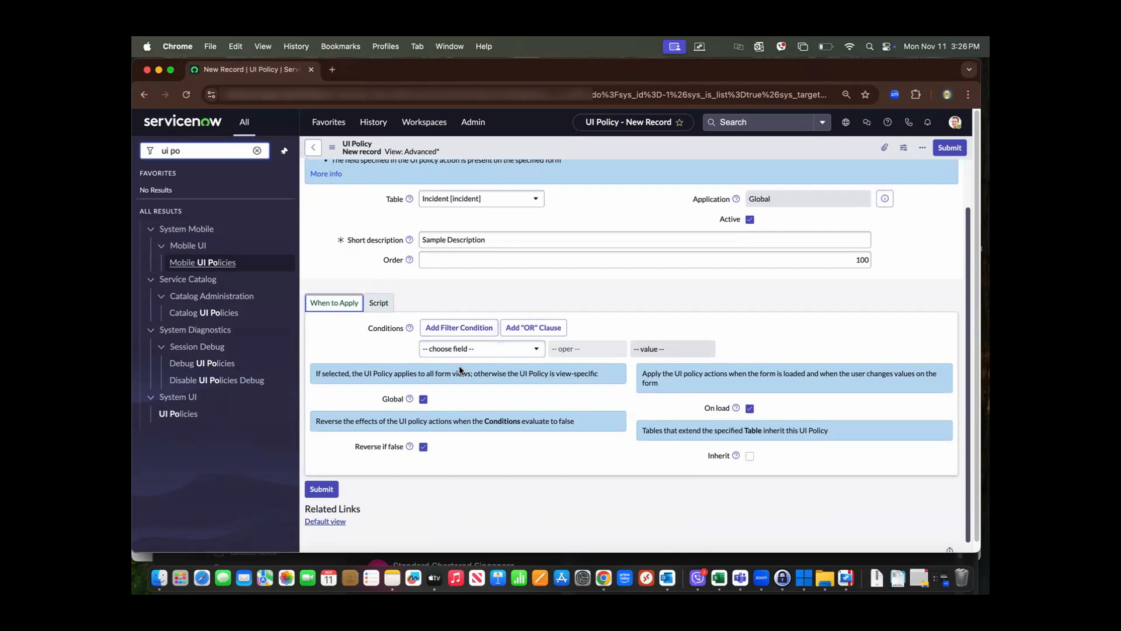
left_click(529, 348)
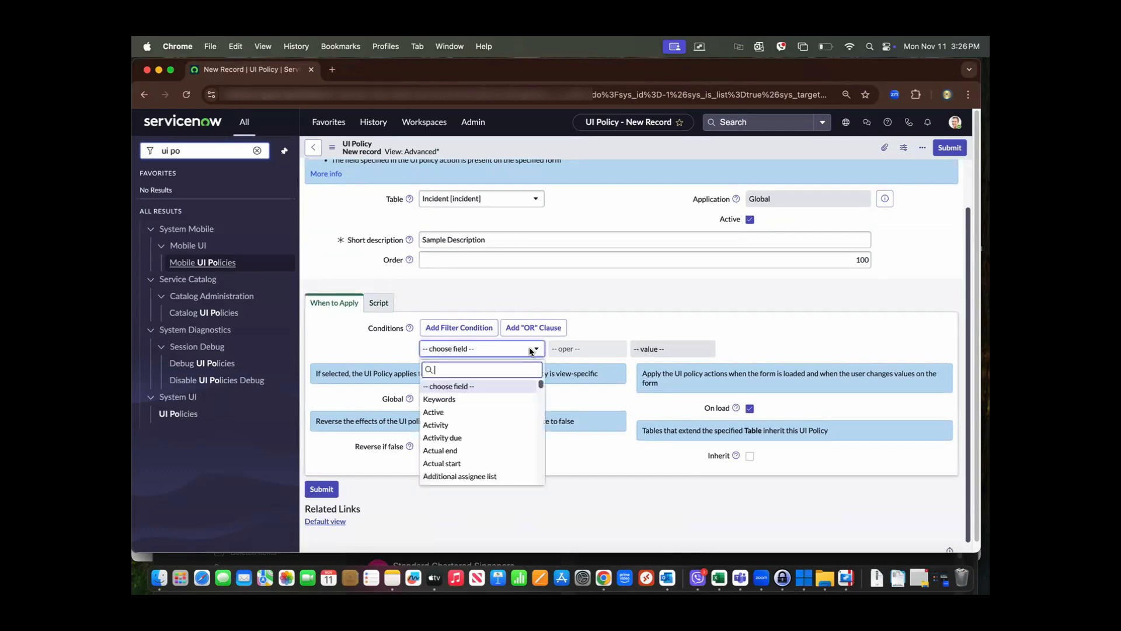
left_click(472, 411)
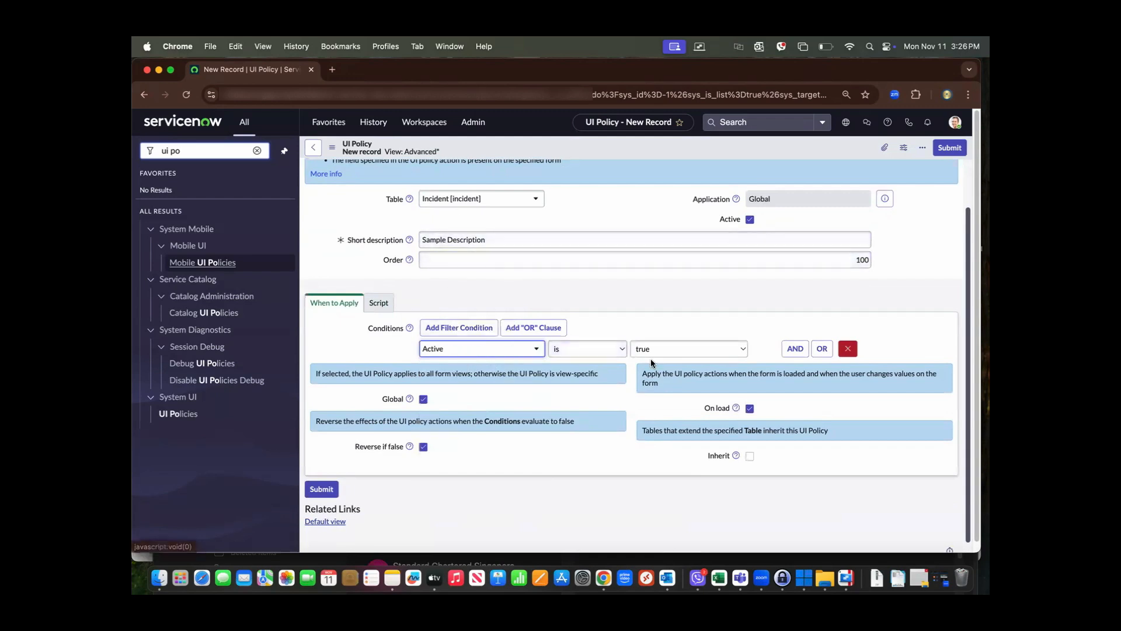
Check the policy's script options, return to its conditions and save the record while staying on the form.
left_click(383, 303)
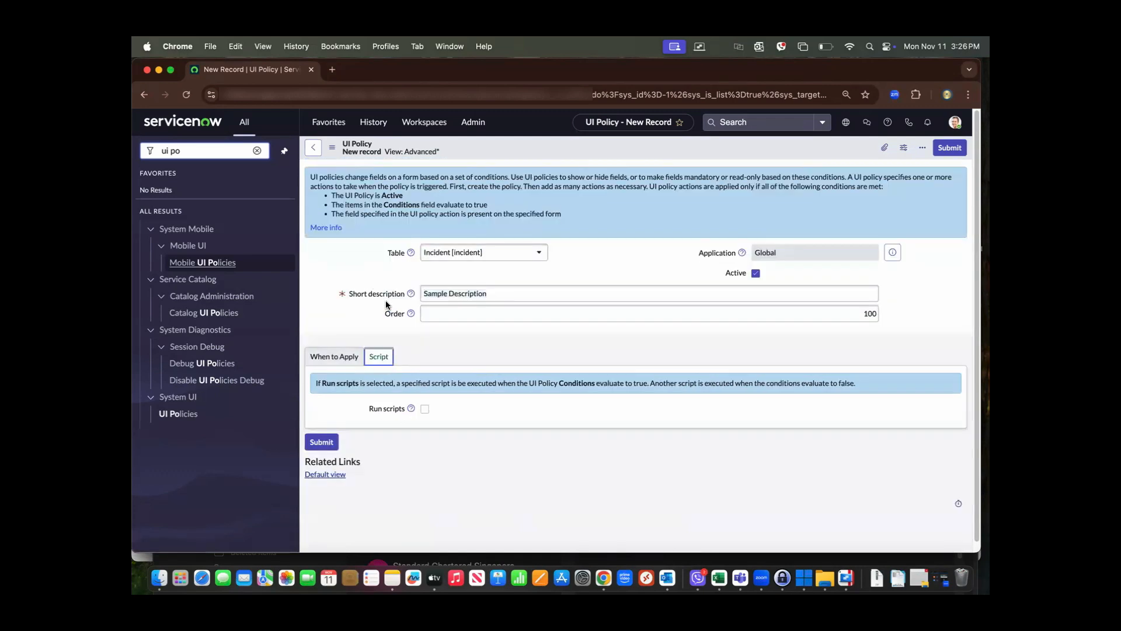
left_click(344, 358)
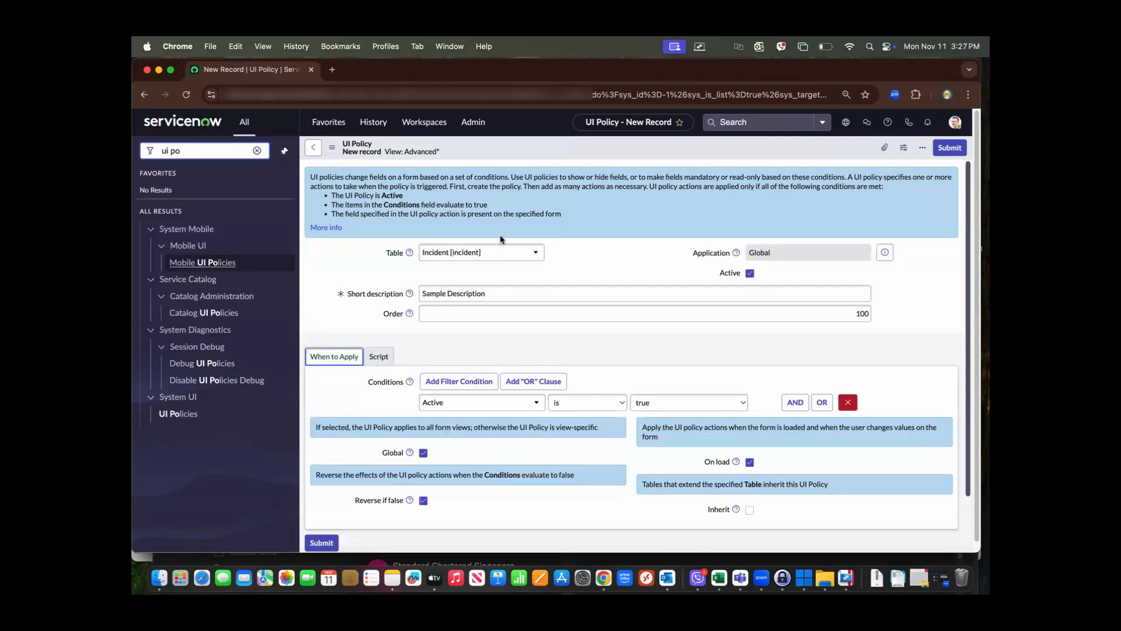
right_click(571, 147)
left_click(581, 149)
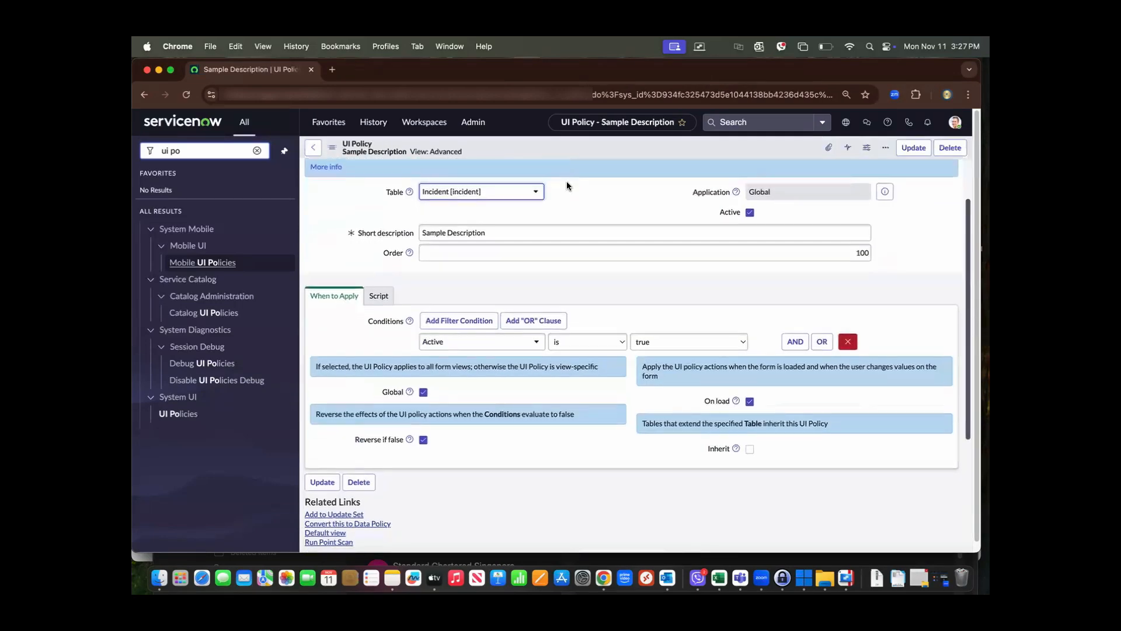
Start a new UI policy action under the saved policy and choose Assigned to as its field.
scroll(566, 181, "down", 4)
scroll(566, 181, "up", 4)
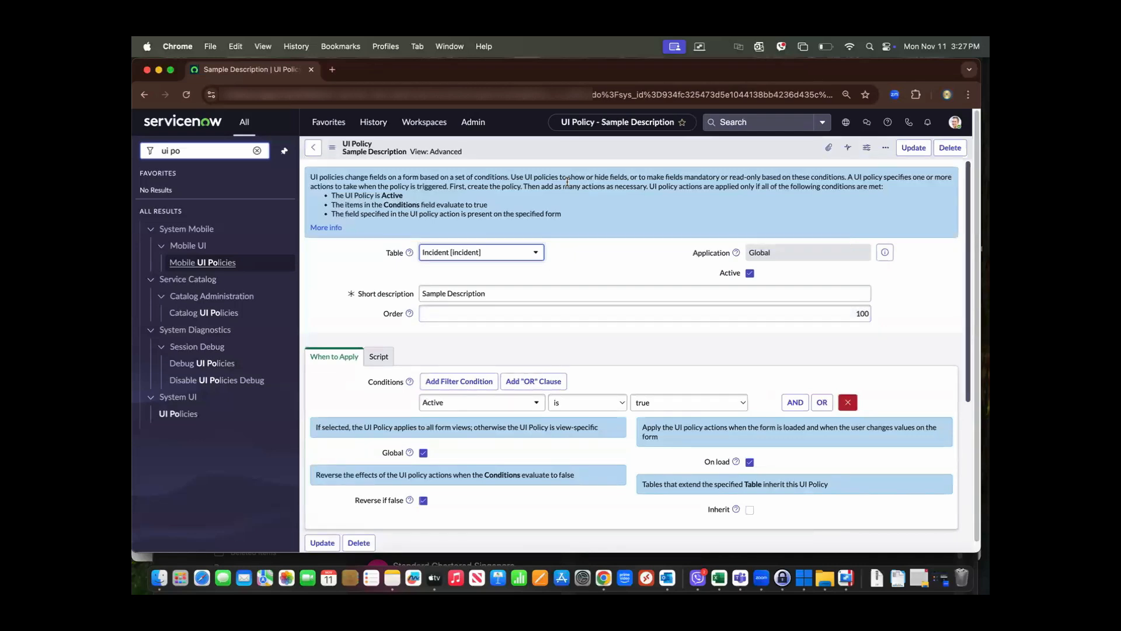
scroll(567, 181, "down", 3)
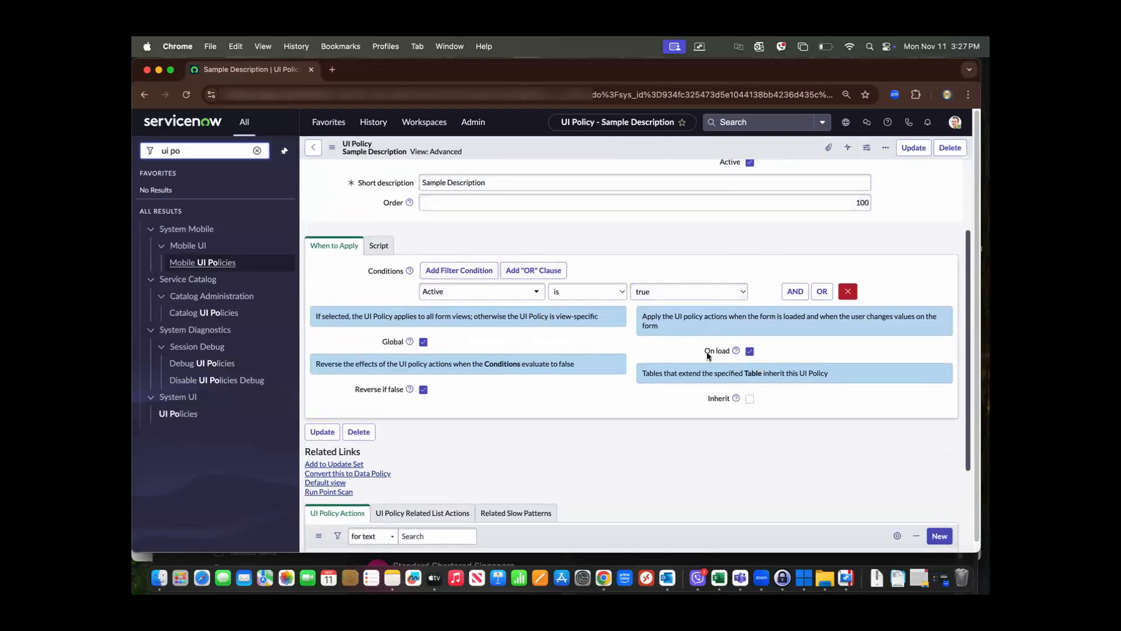
scroll(656, 353, "down", 3)
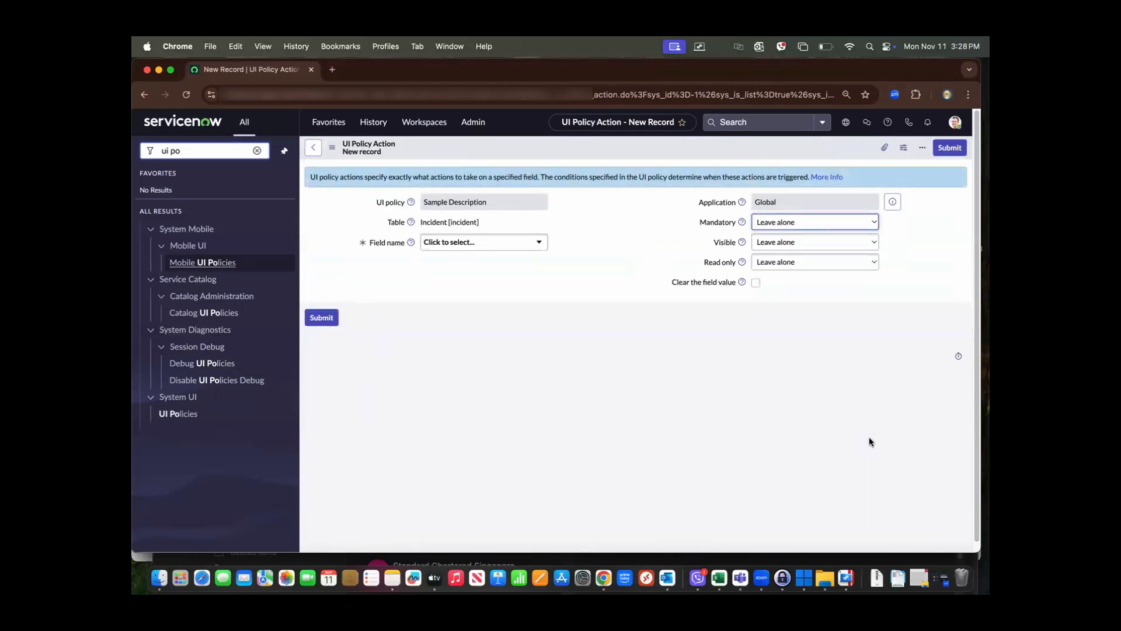
left_click(533, 242)
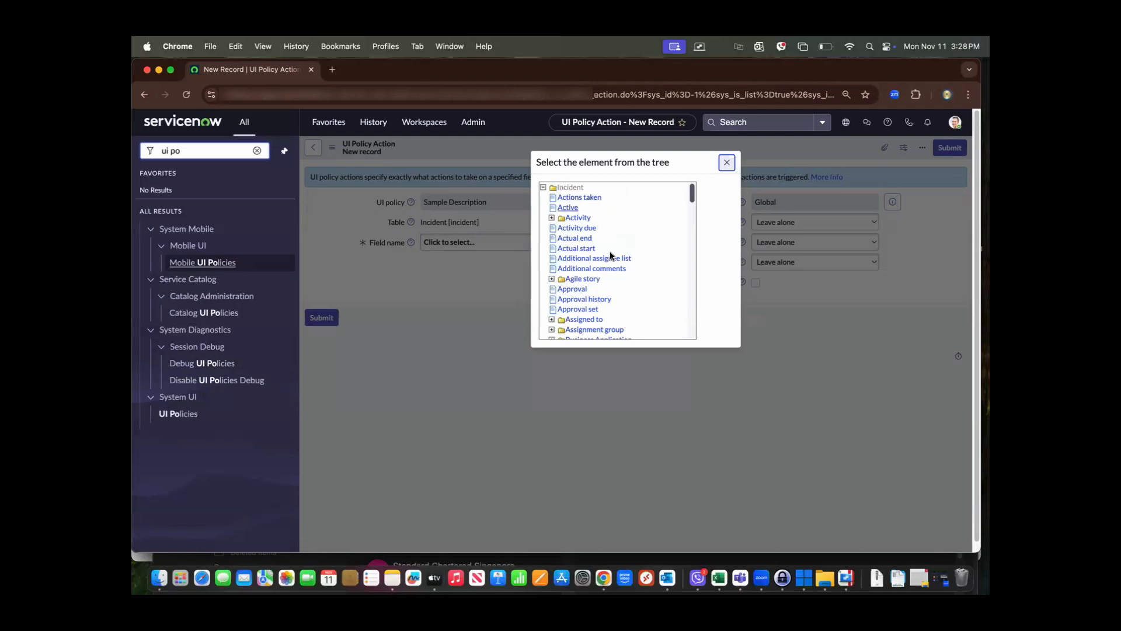
scroll(589, 260, "down", 3)
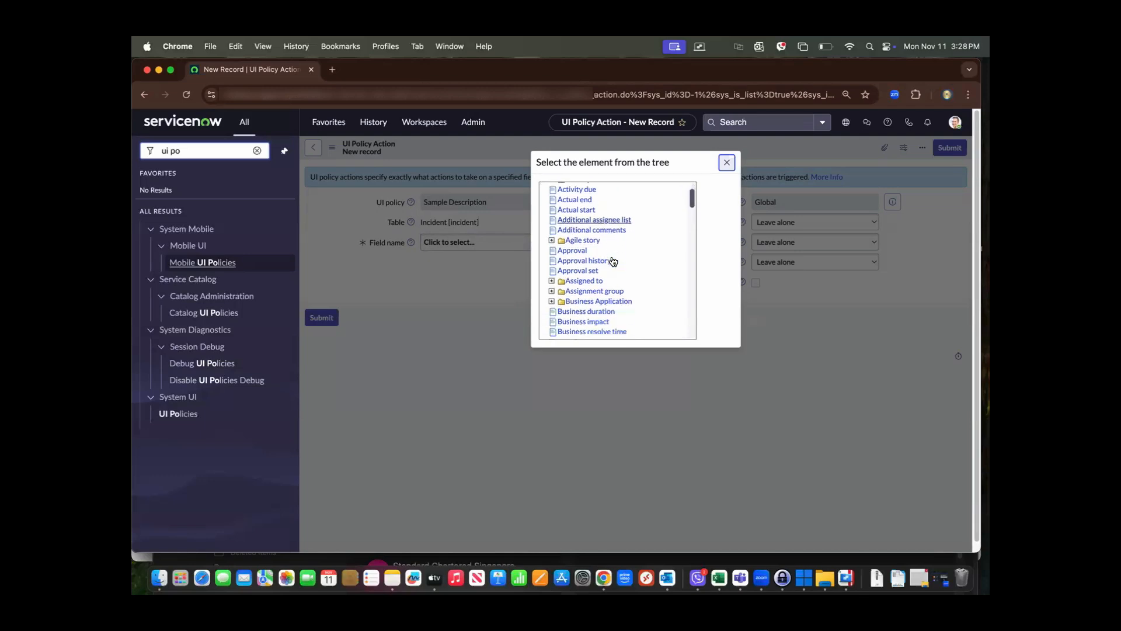
left_click(551, 280)
scroll(556, 274, "down", 3)
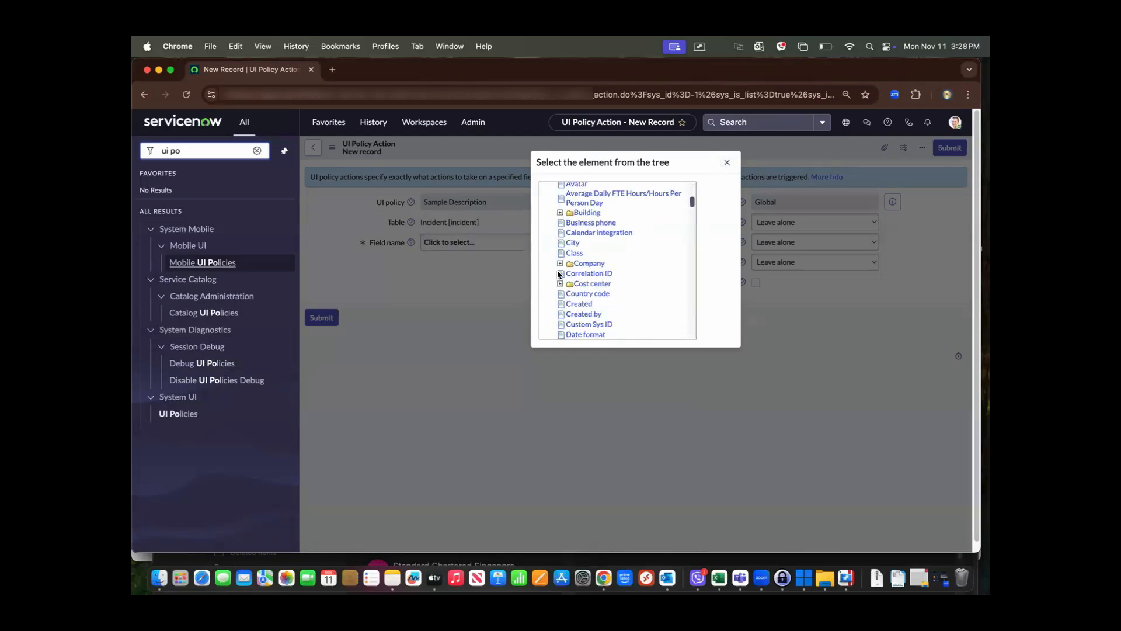
scroll(557, 270, "up", 3)
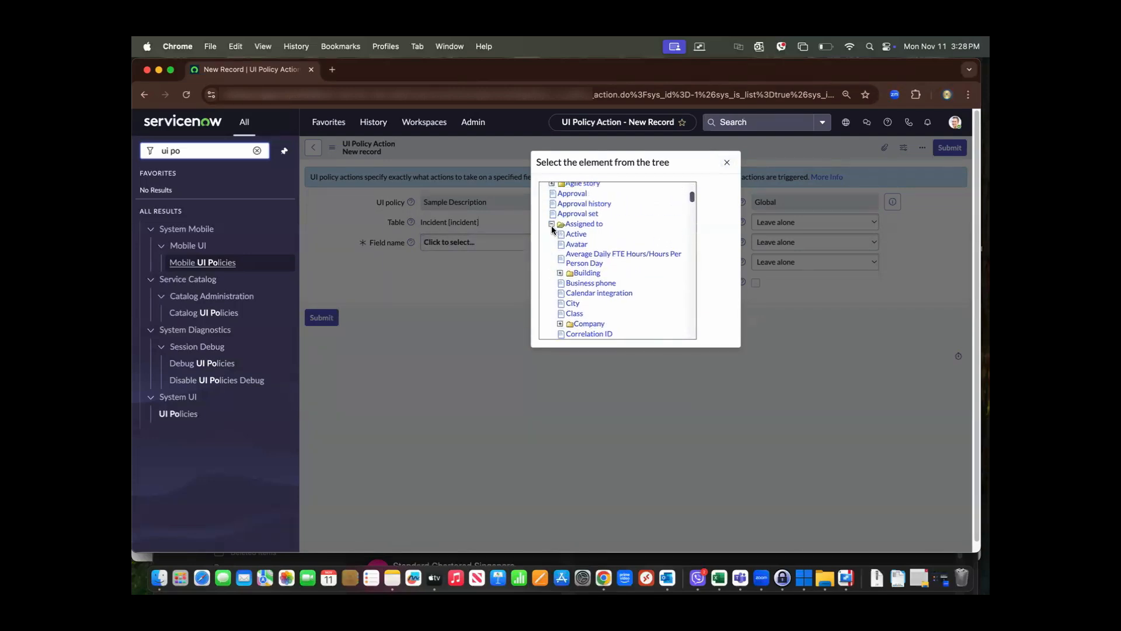
left_click(551, 223)
scroll(583, 263, "up", 3)
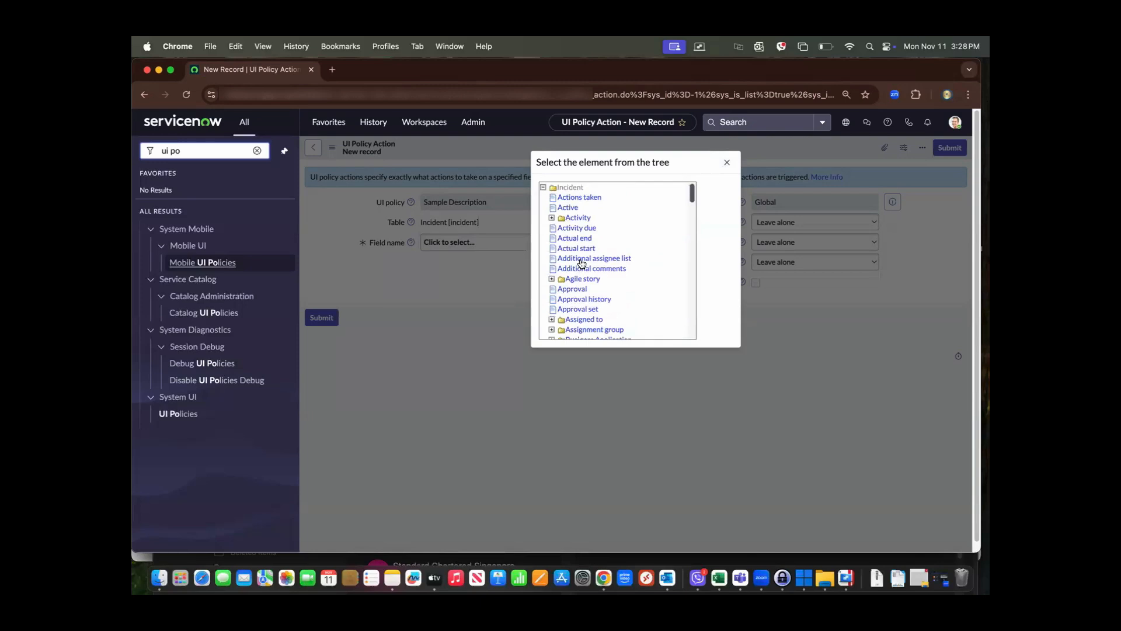
left_click(585, 320)
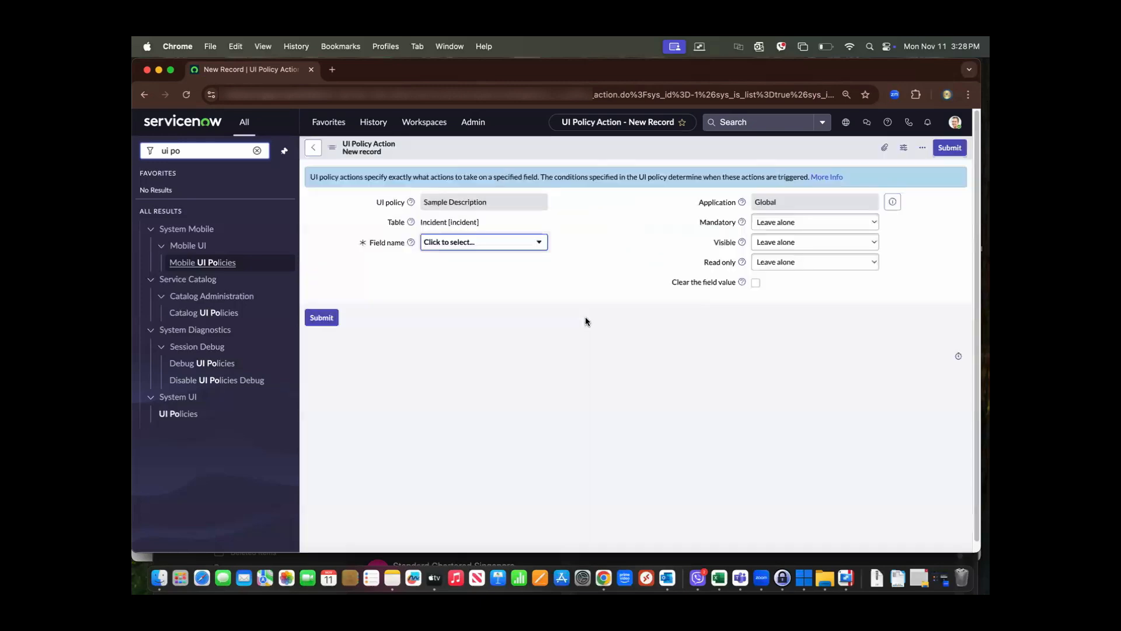
Set Mandatory to True for the Assigned to action and save it.
left_click(817, 227)
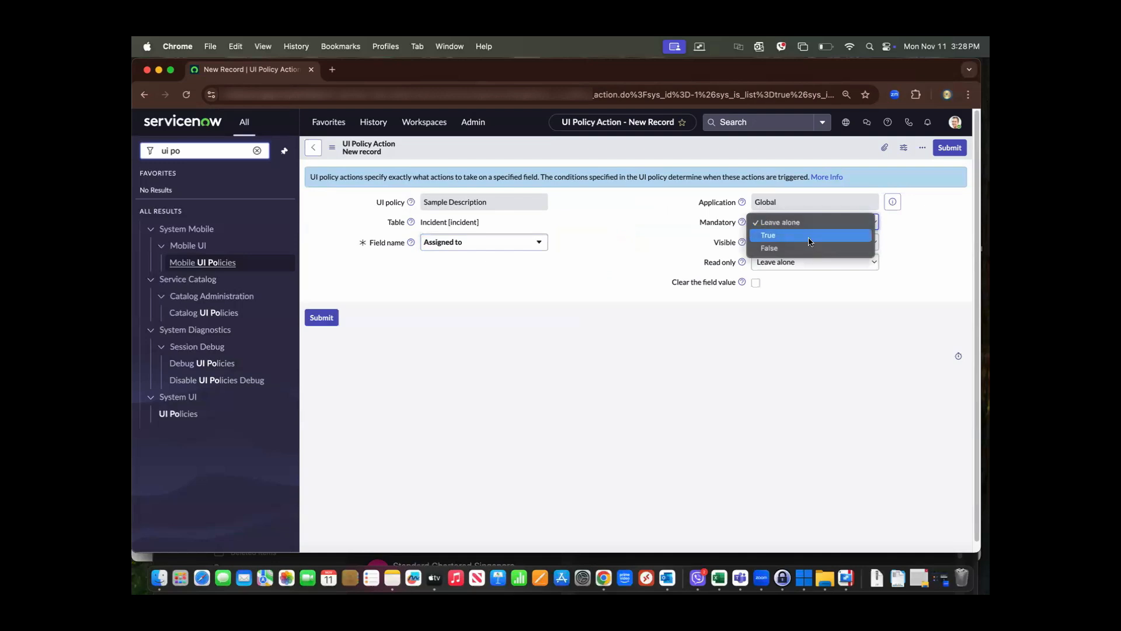
left_click(808, 236)
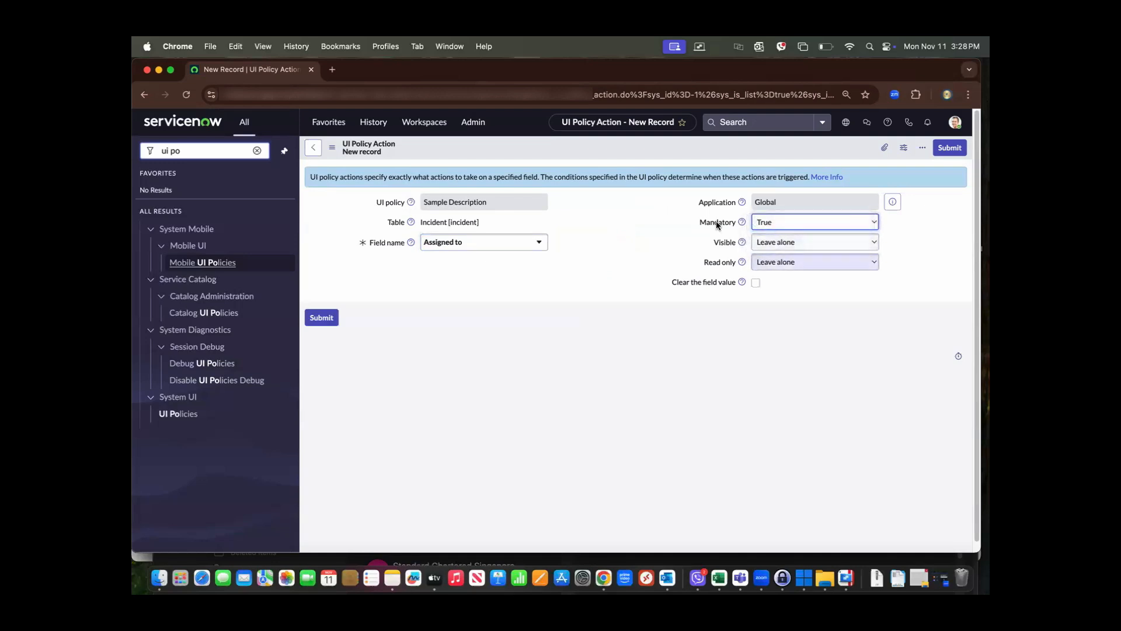
right_click(566, 147)
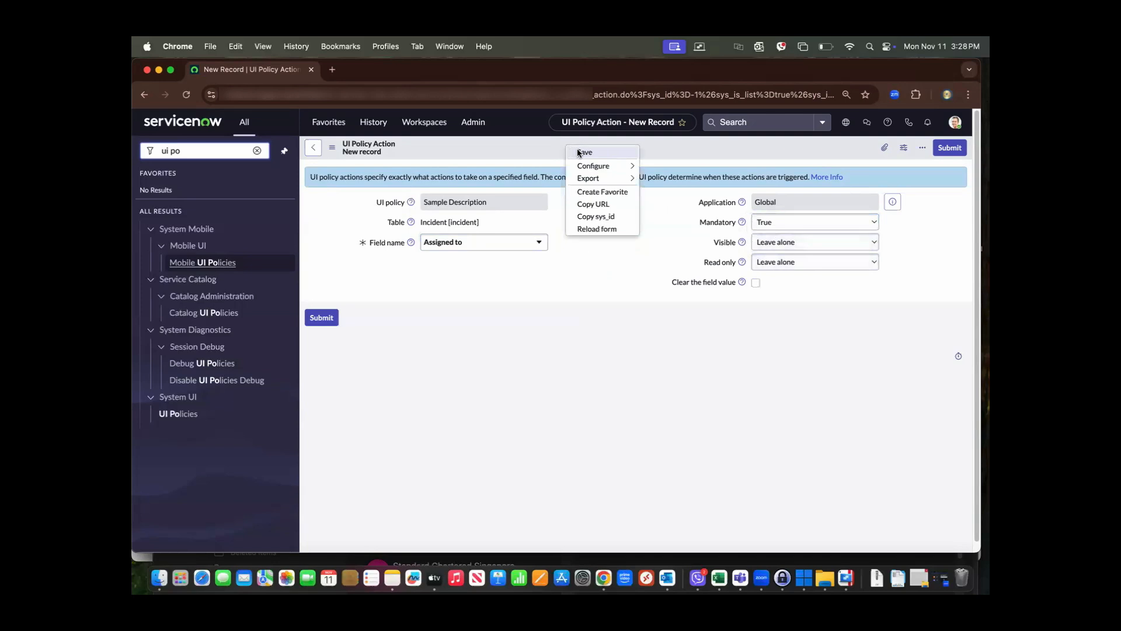
left_click(580, 153)
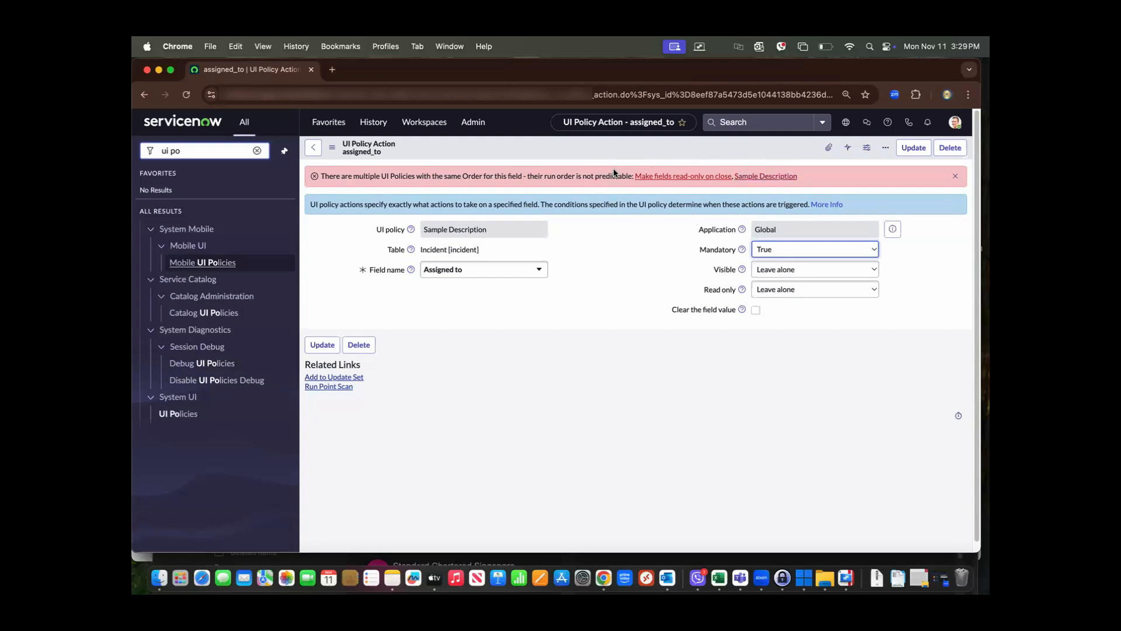
Return to the Sample Description UI policy and set its Order to 150.
left_click(313, 147)
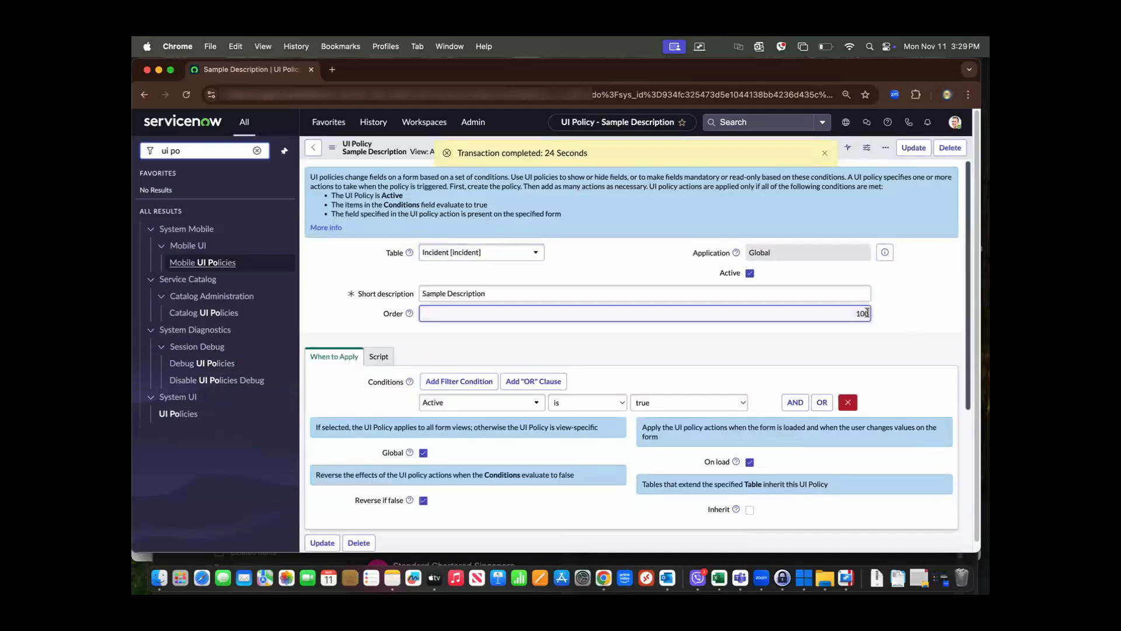
double_click(867, 313)
type("150")
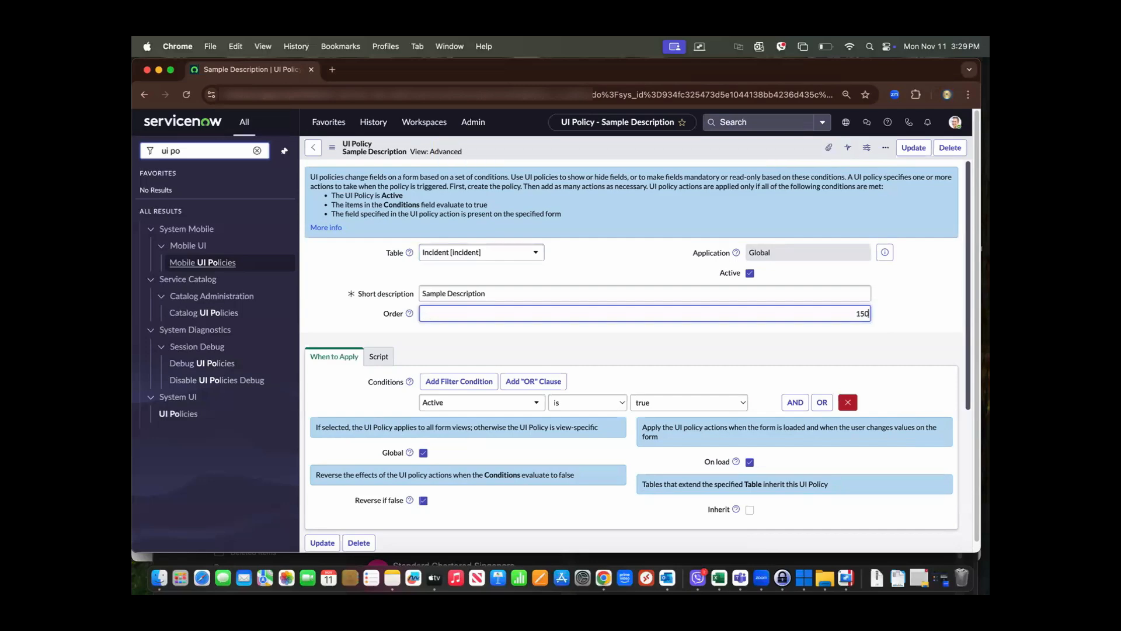
left_click(668, 336)
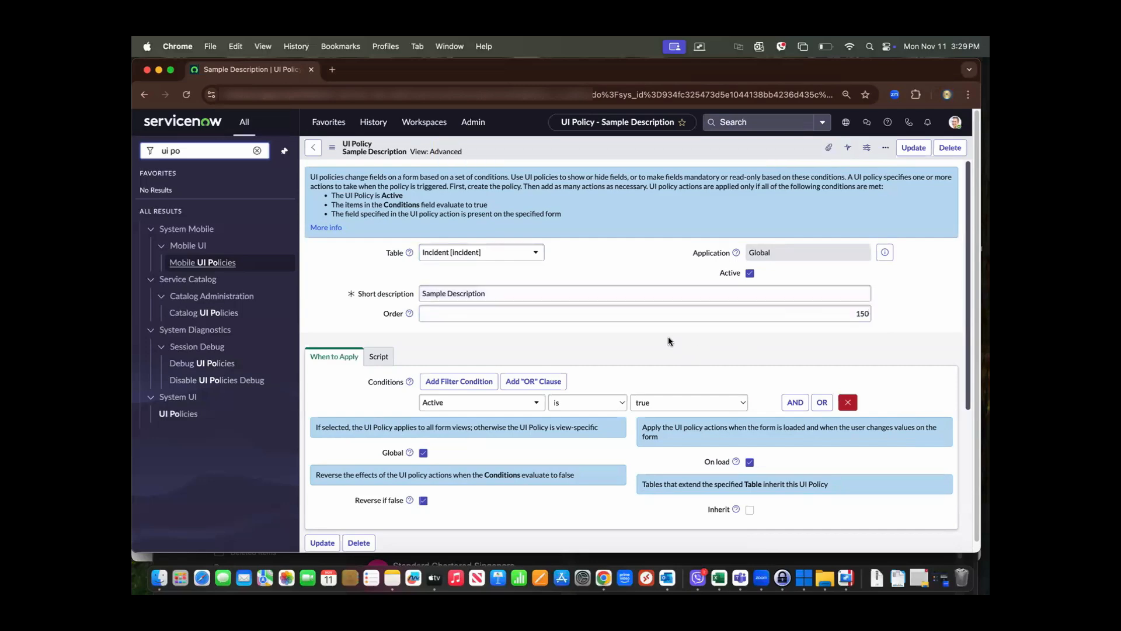
Review the policy's order, conditions and application options together with its list of UI policy actions.
scroll(668, 336, "down", 5)
scroll(668, 336, "up", 5)
scroll(583, 453, "up", 1)
scroll(582, 452, "down", 5)
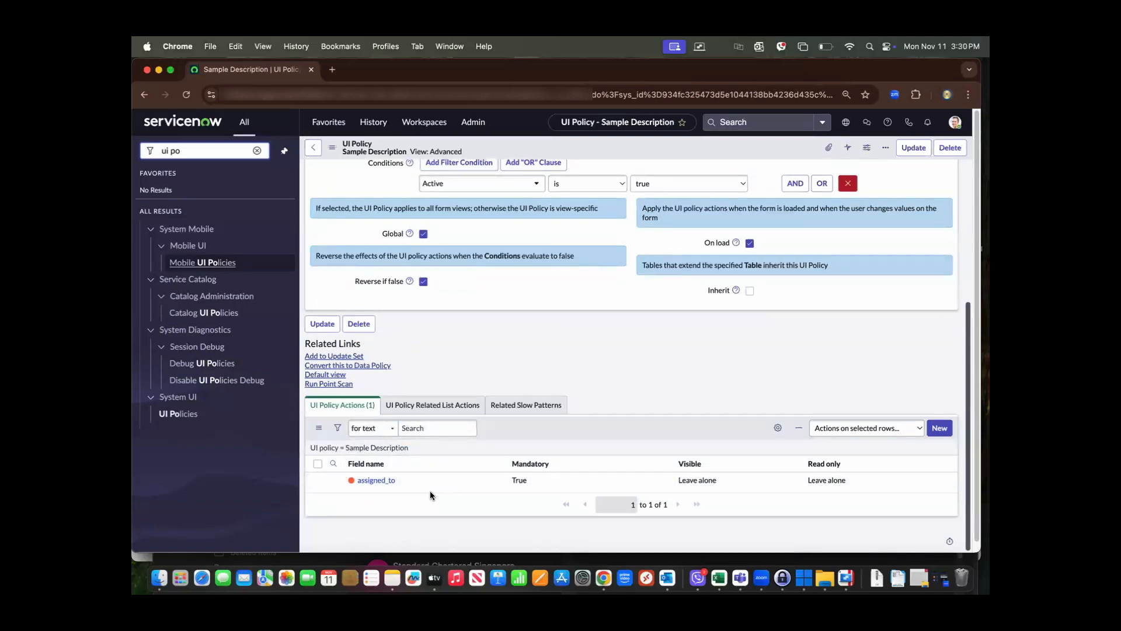
scroll(429, 490, "up", 1)
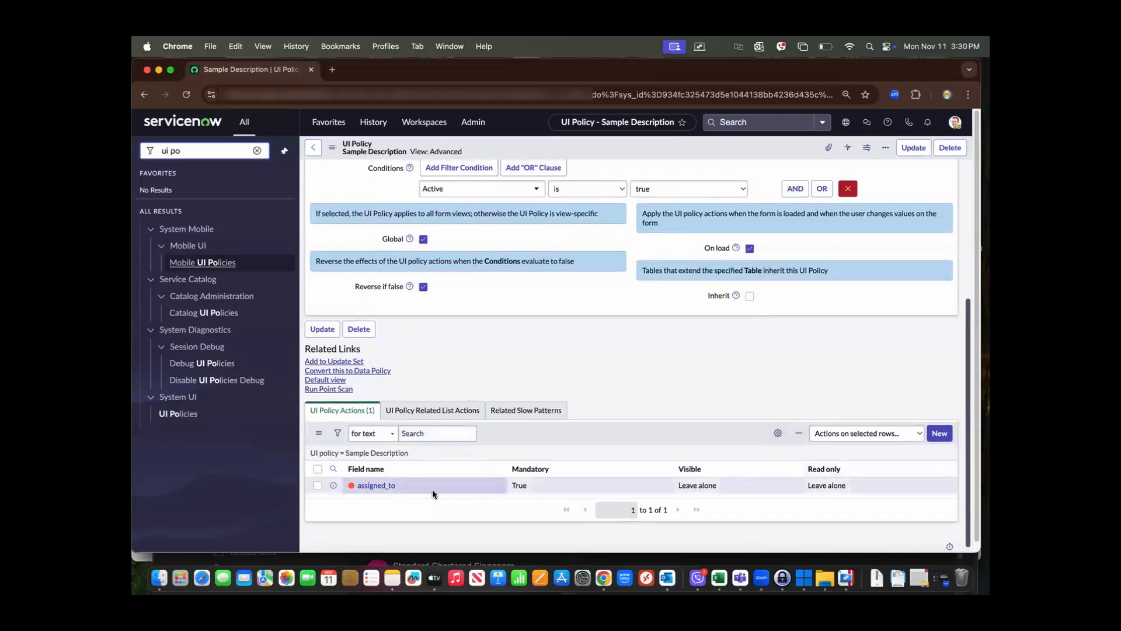
scroll(493, 473, "up", 5)
scroll(492, 476, "up", 3)
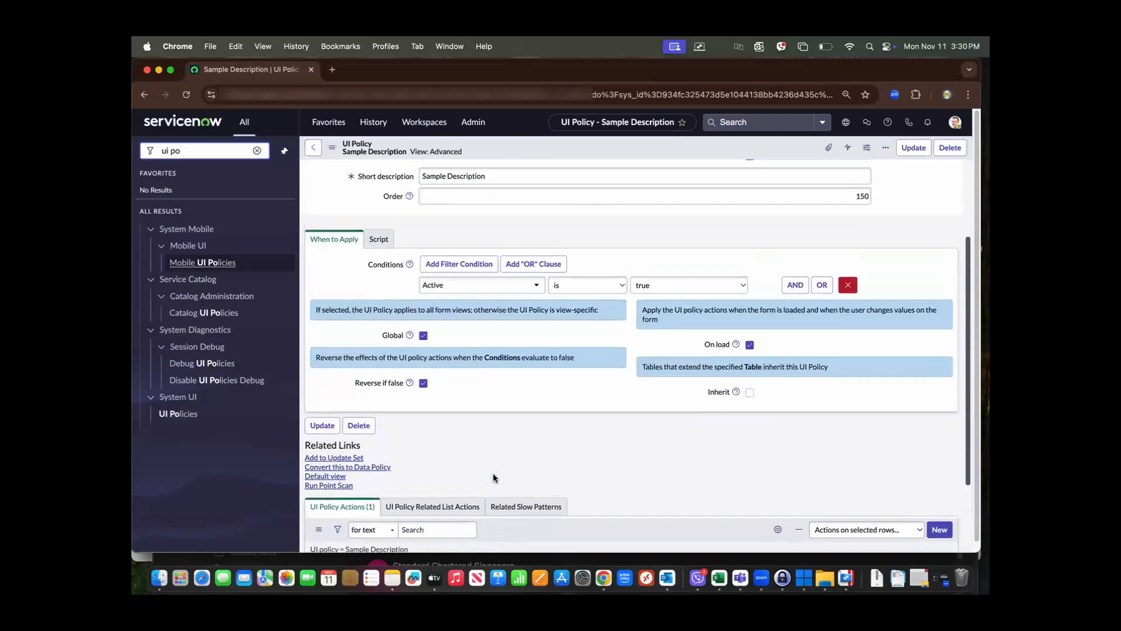
scroll(494, 477, "up", 1)
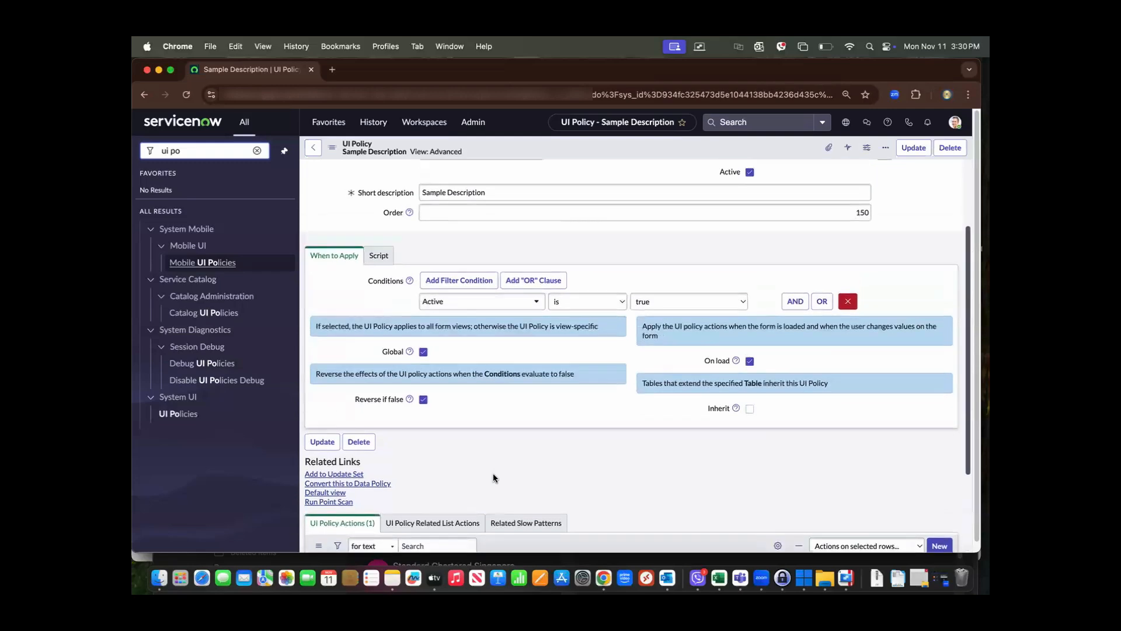
Enable Run scripts for the Sample Description UI policy.
left_click(379, 257)
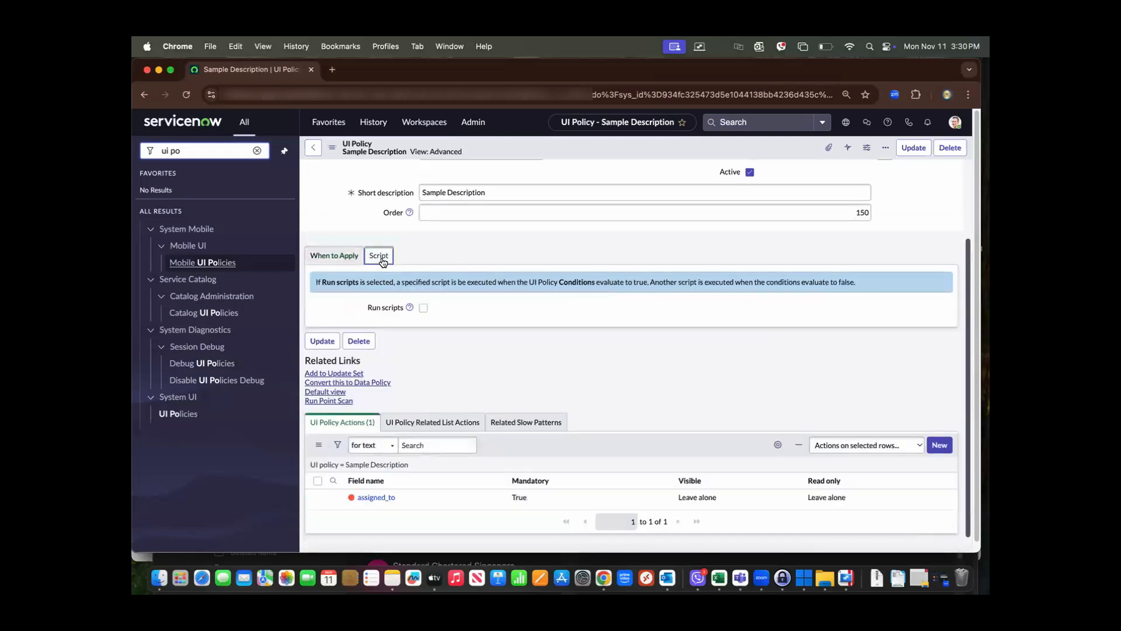
left_click(342, 259)
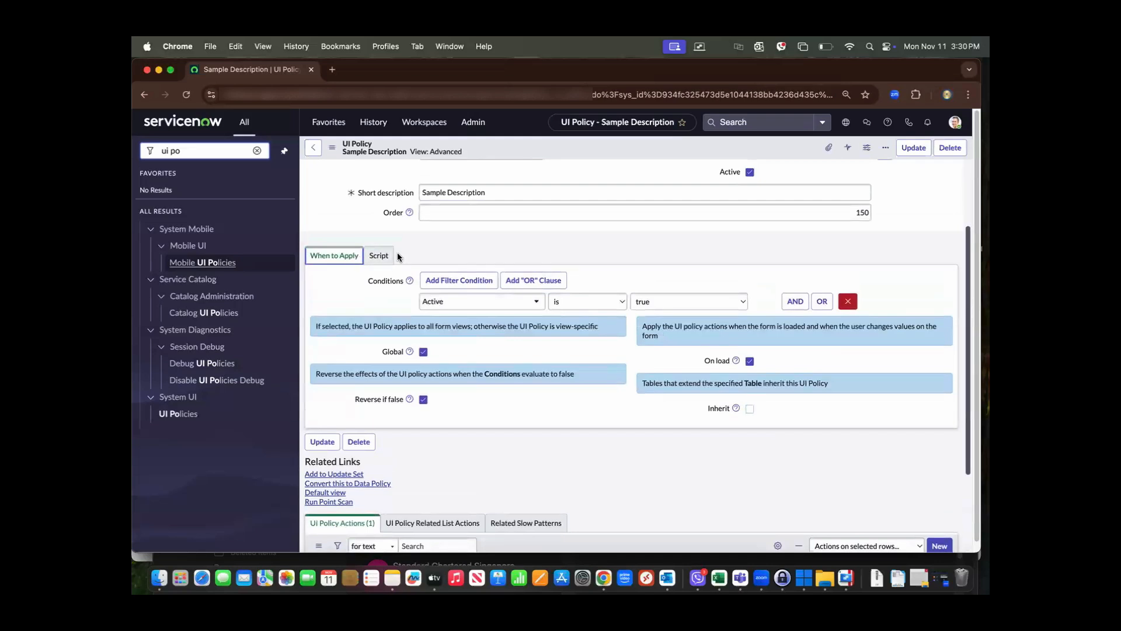
scroll(343, 266, "down", 3)
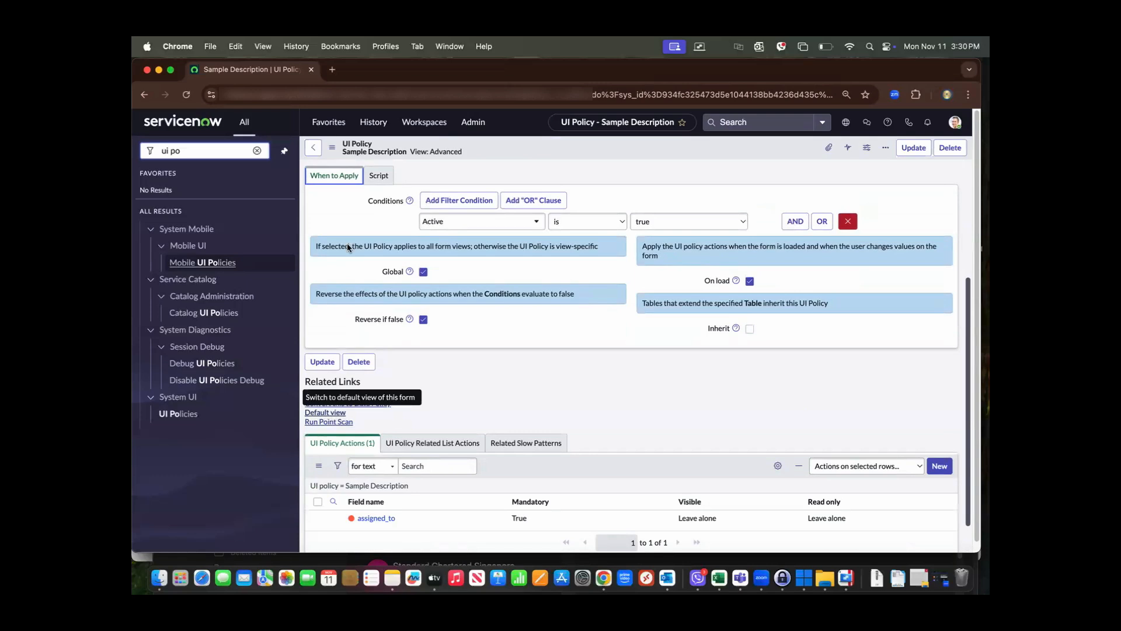
left_click(378, 176)
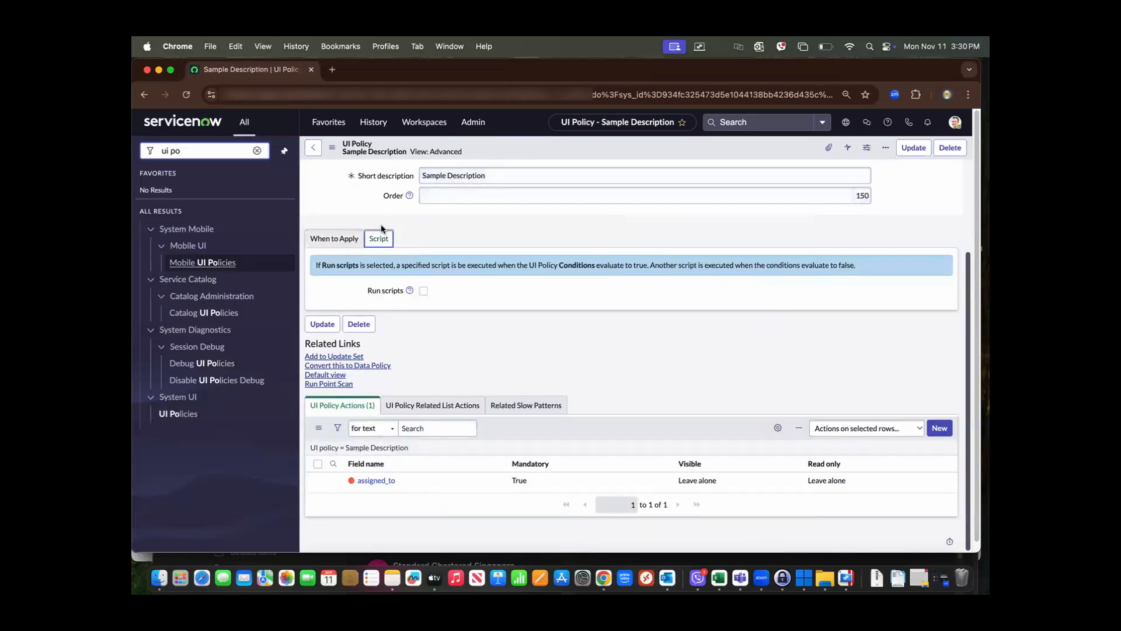
scroll(421, 291, "up", 1)
left_click(423, 316)
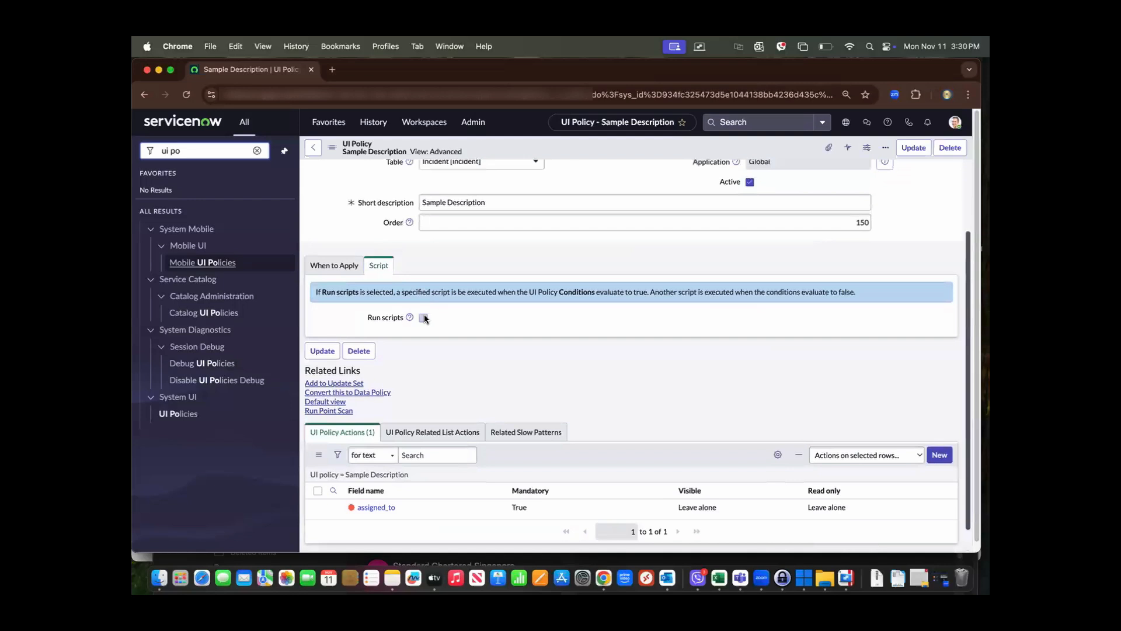
scroll(373, 365, "up", 1)
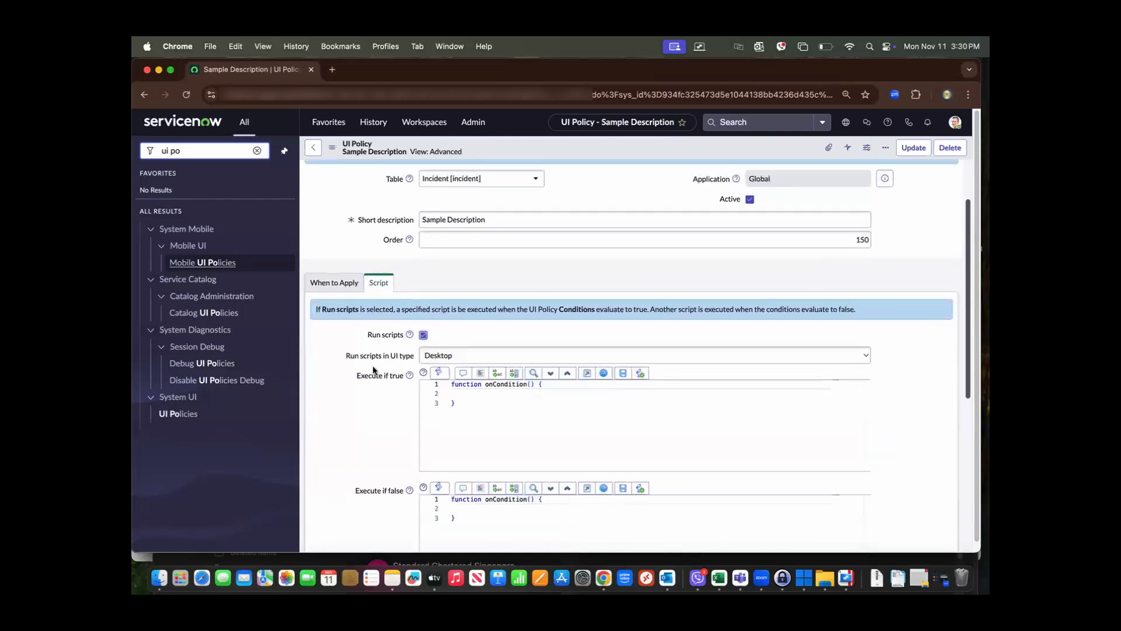
Add an alert('') call with an empty message inside the onCondition function of the Execute if true script.
scroll(361, 358, "down", 1)
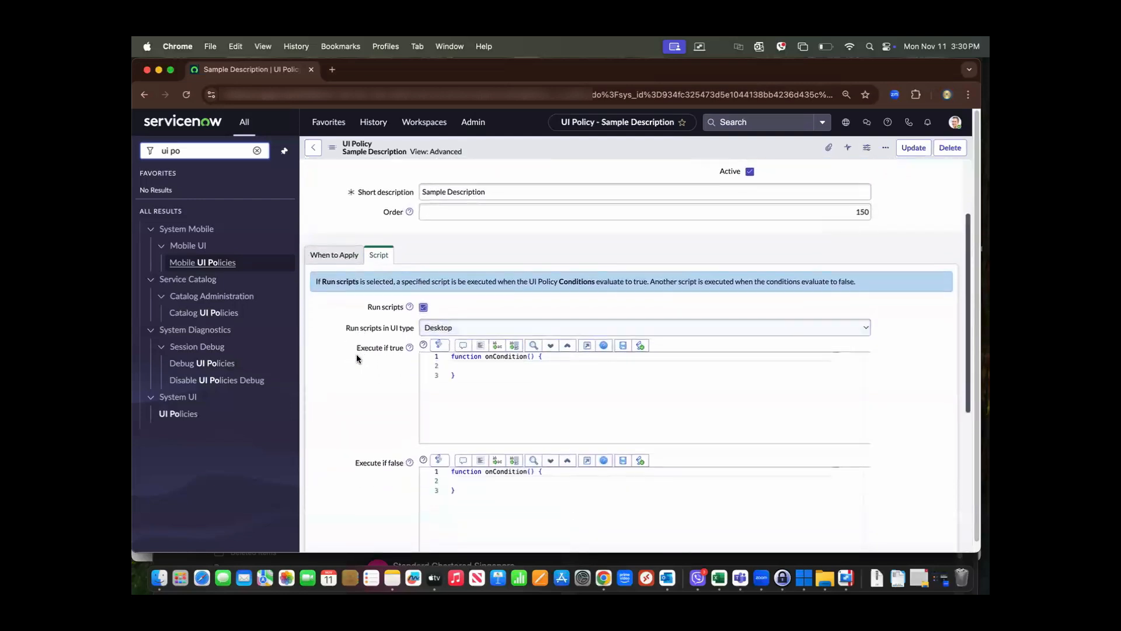
left_click(400, 347)
scroll(364, 369, "down", 1)
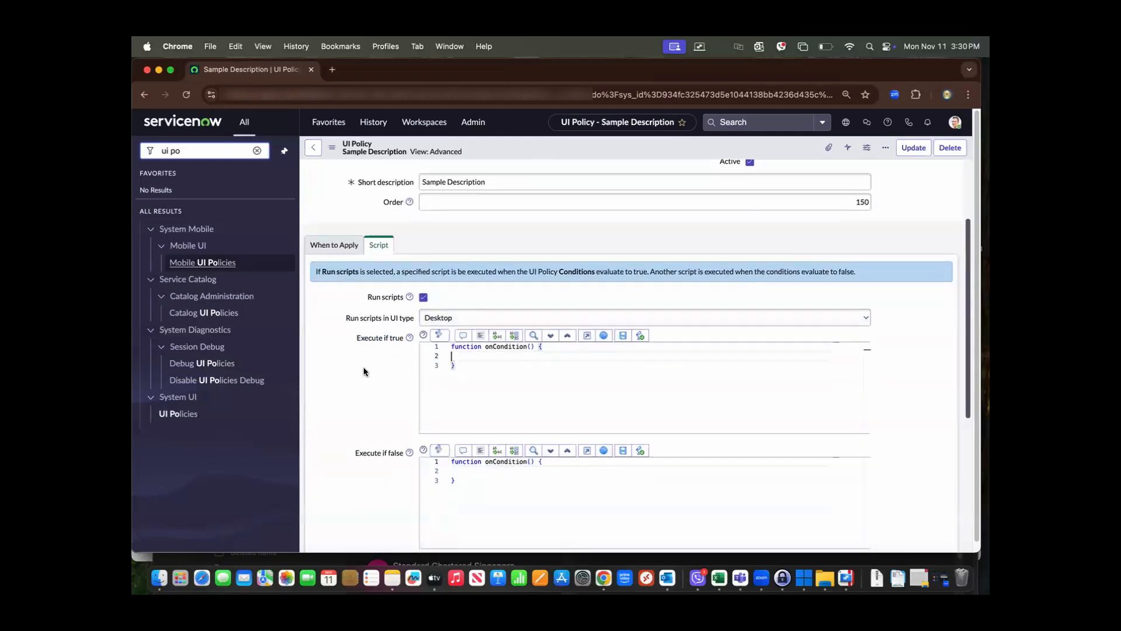
left_click(466, 448)
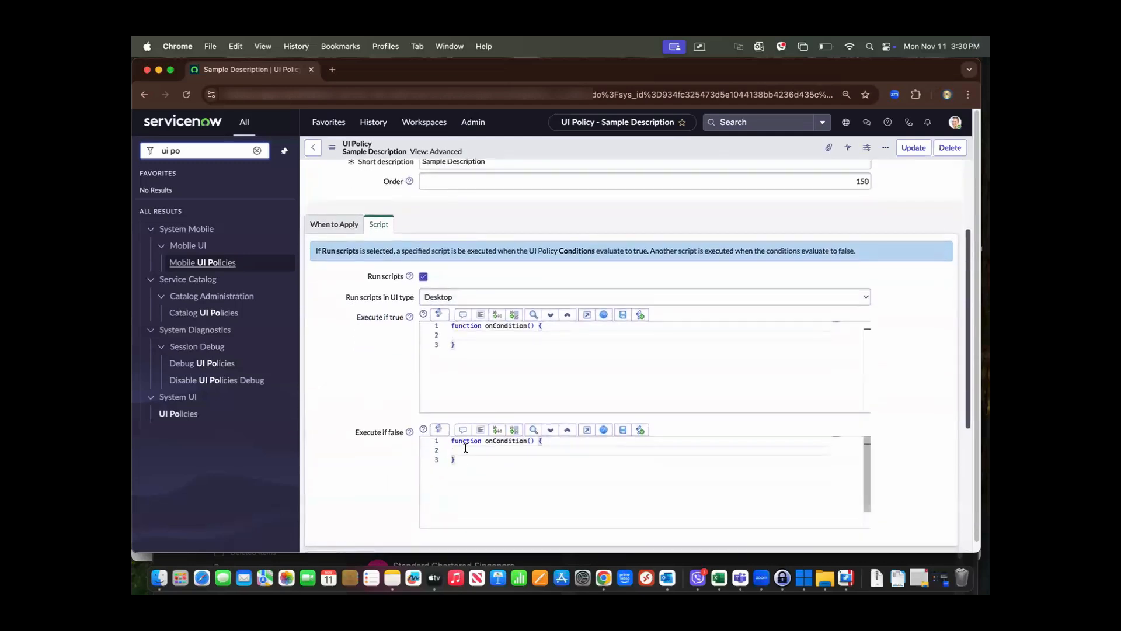
scroll(306, 350, "up", 1)
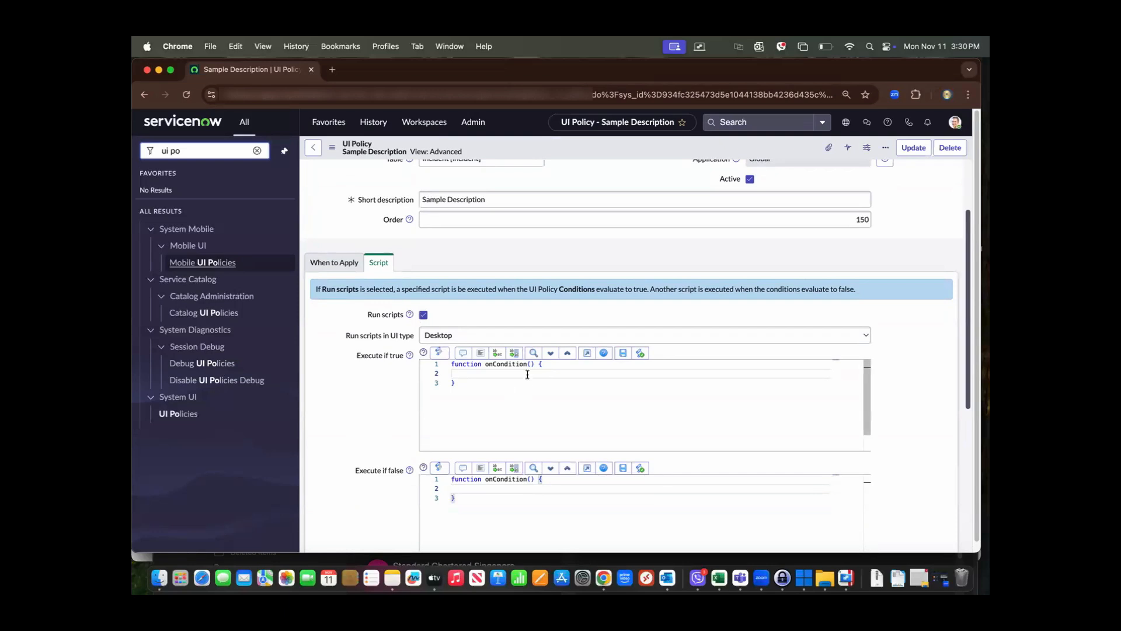
left_click(527, 374)
key("Tab")
type("alert")
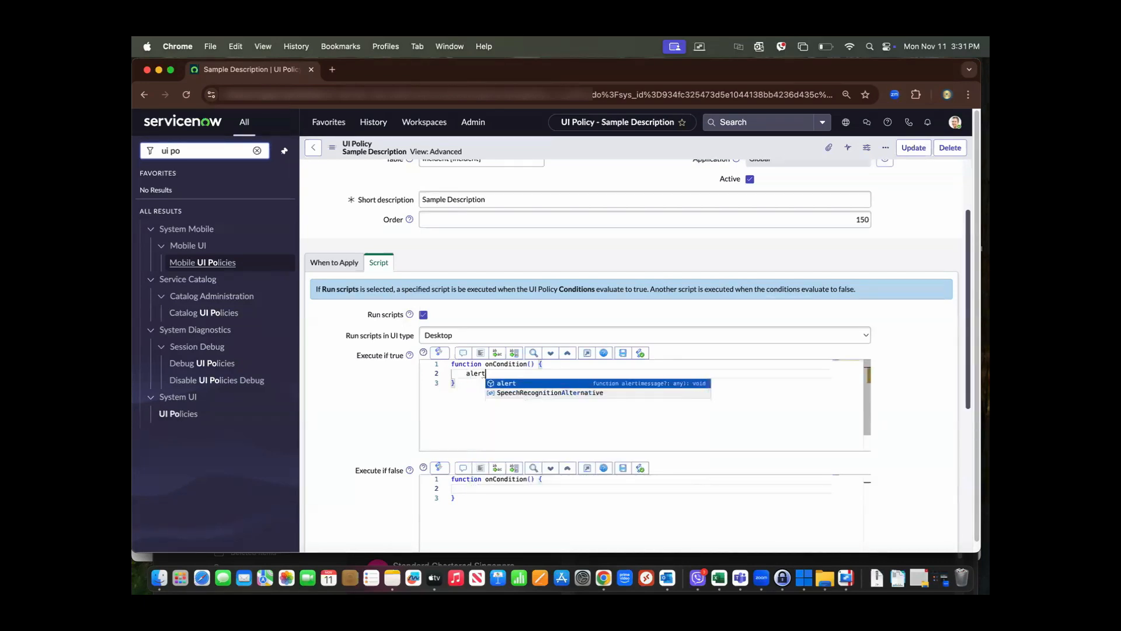
type("(")
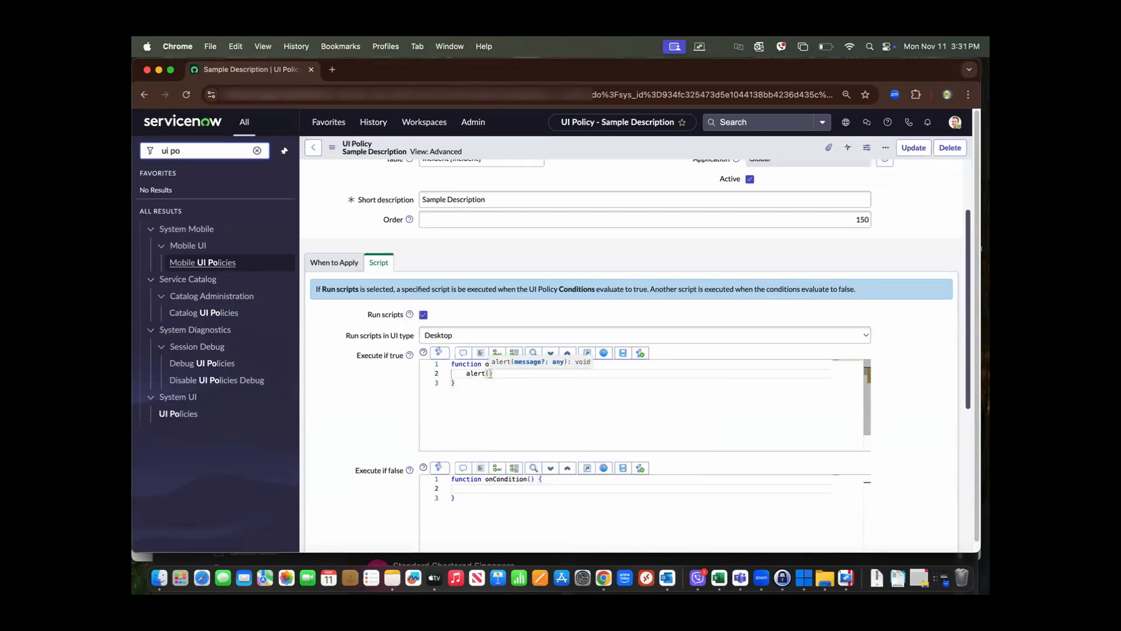
type("'")
key("End")
type(";")
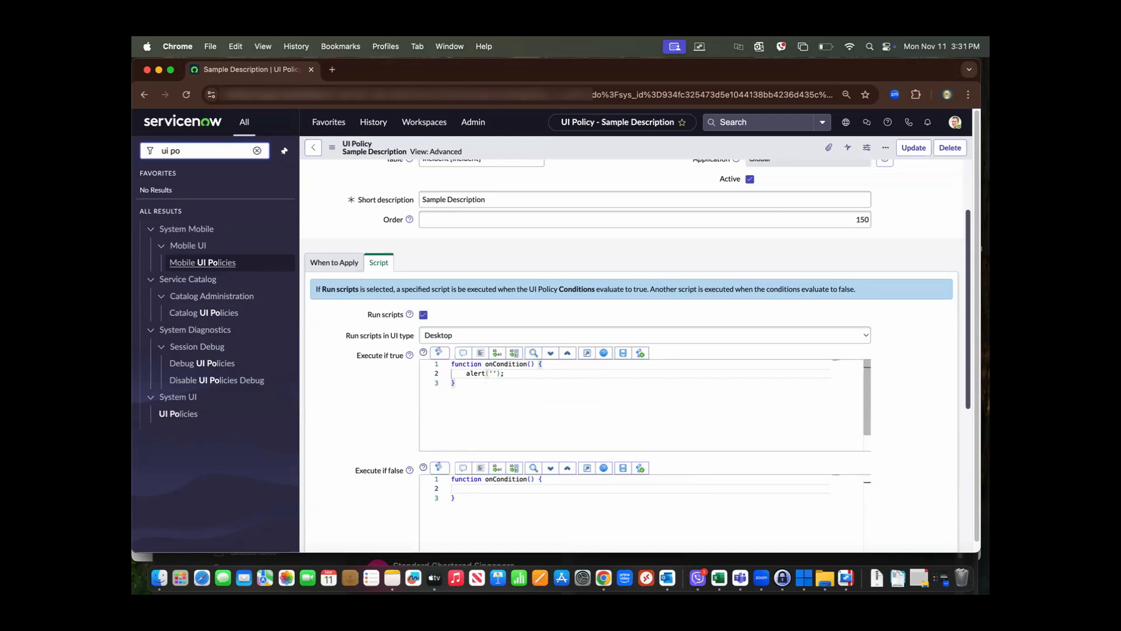
Fill the alert message with 'this is an onload action after ui policy' and save the UI policy.
key("Left")
key("Left")
key("Left")
type("this is an onla")
key("BackSpace")
type("oad action after ui policy")
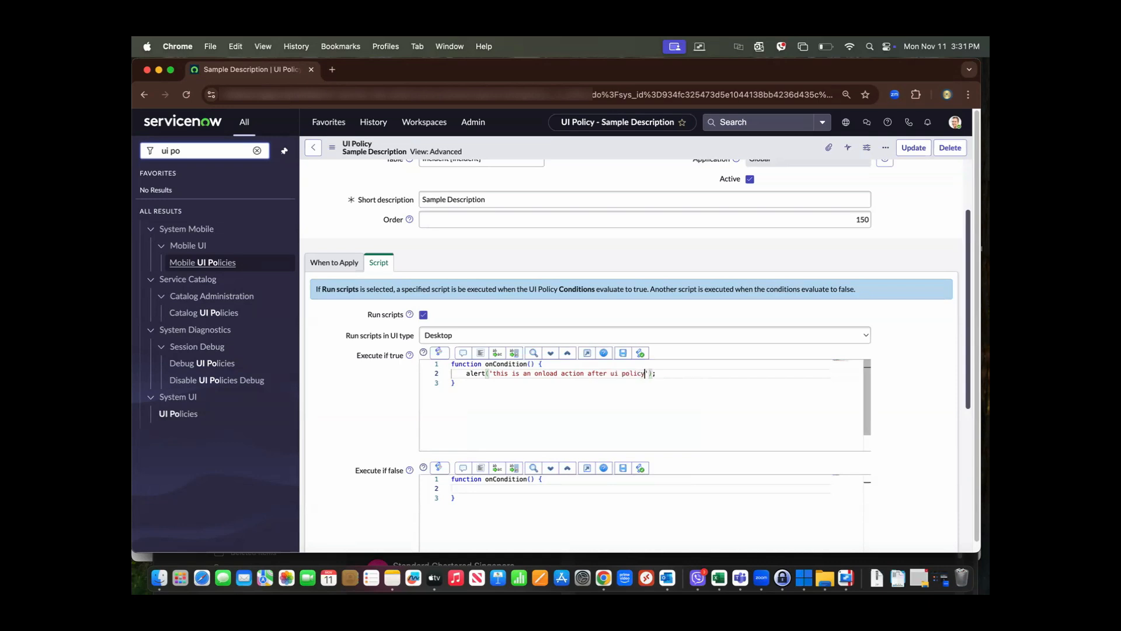
scroll(606, 331, "up", 3)
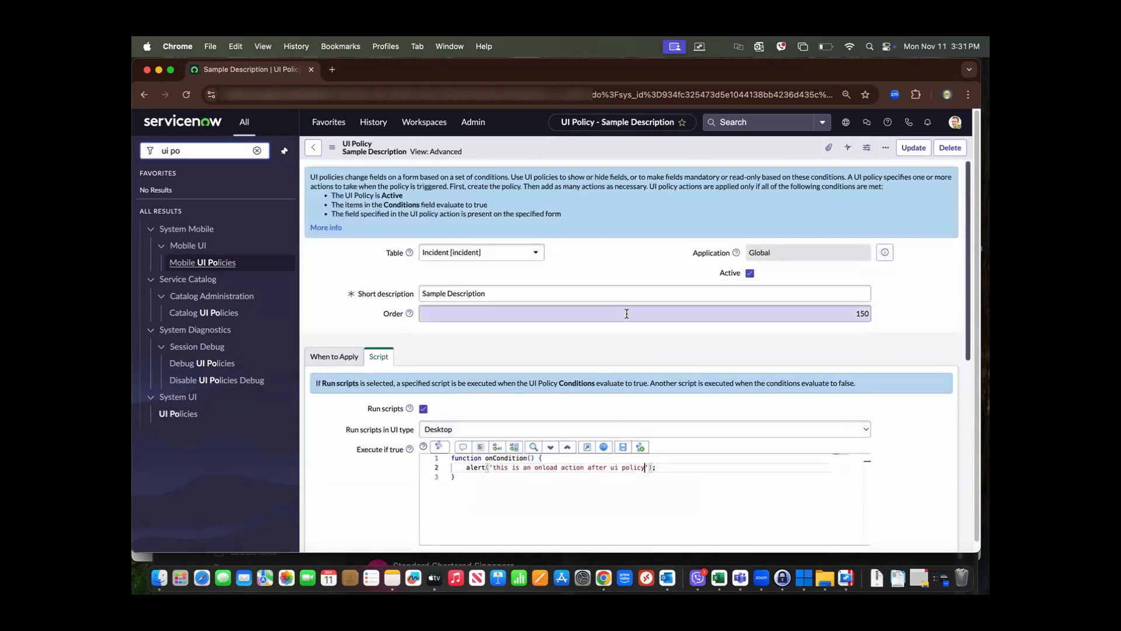
right_click(585, 142)
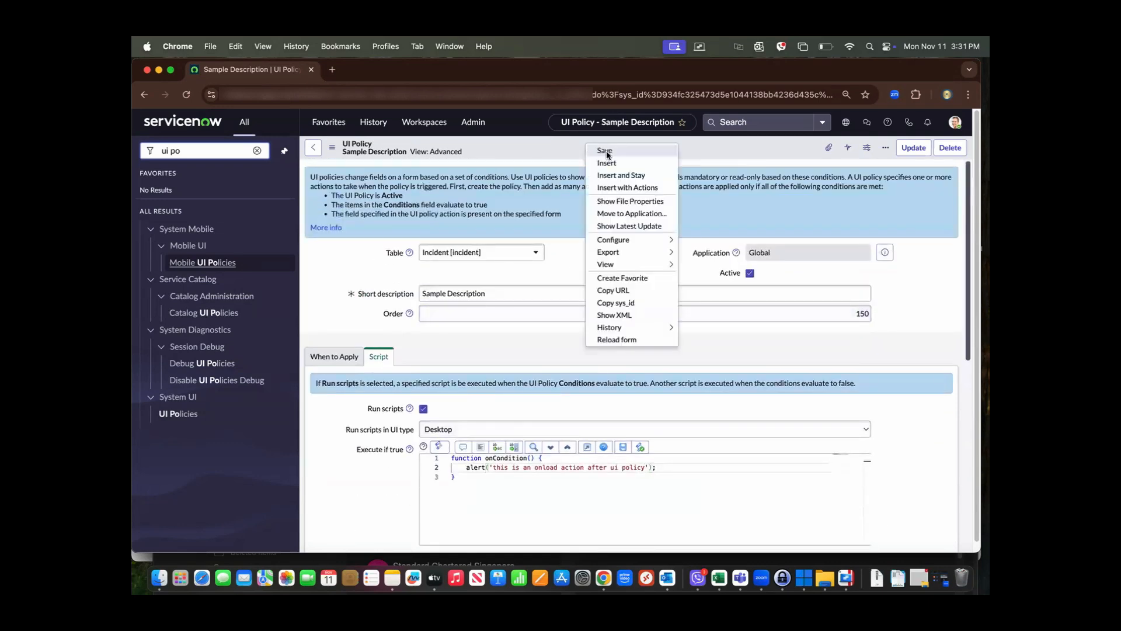
left_click(605, 151)
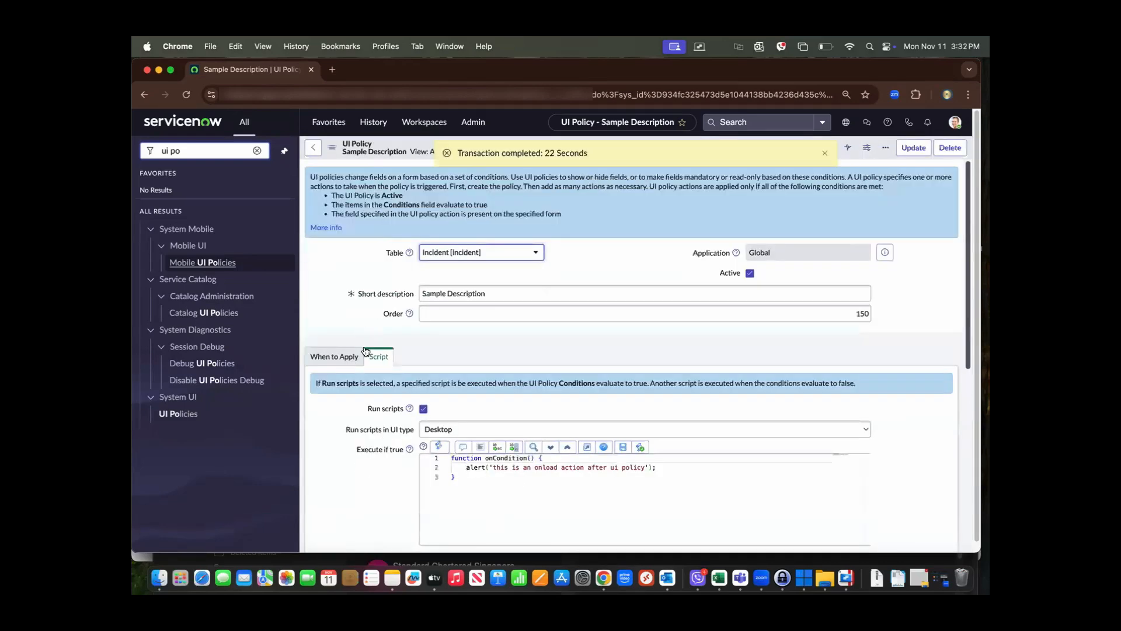
Review the saved policy's conditions, application options and the settings of its assigned_to action.
left_click(321, 358)
scroll(455, 357, "down", 3)
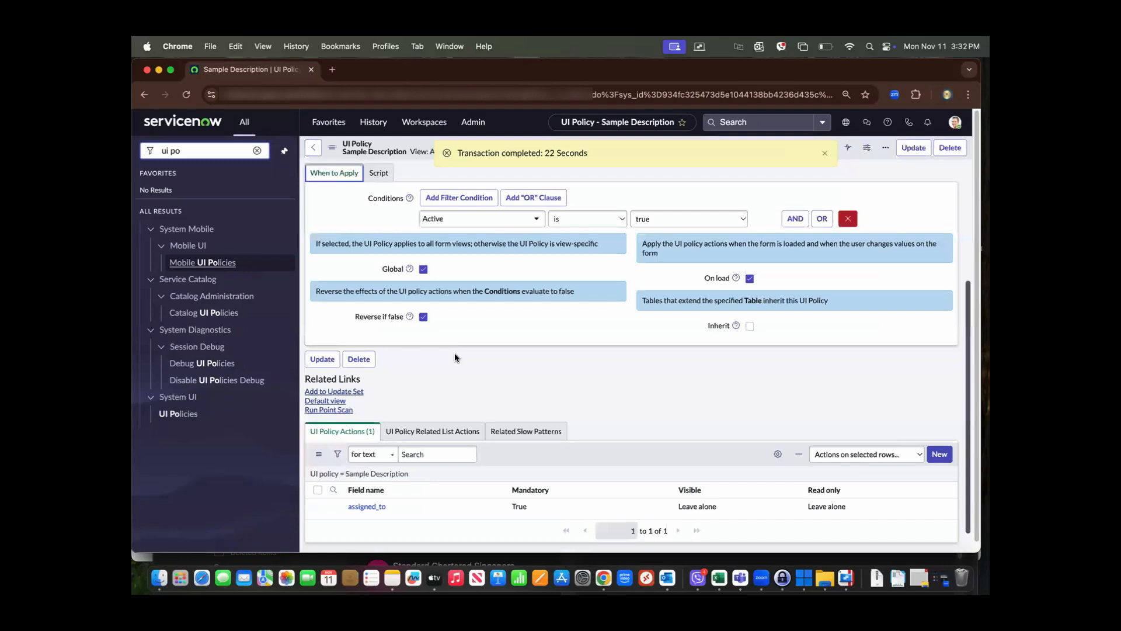
scroll(454, 357, "down", 1)
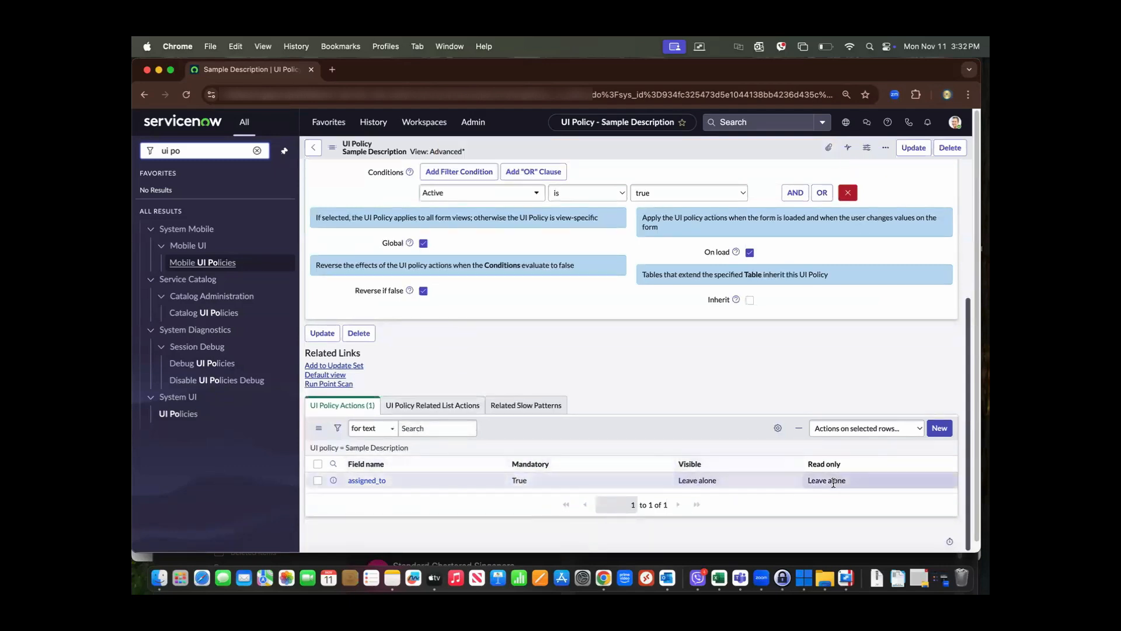
scroll(525, 441, "up", 5)
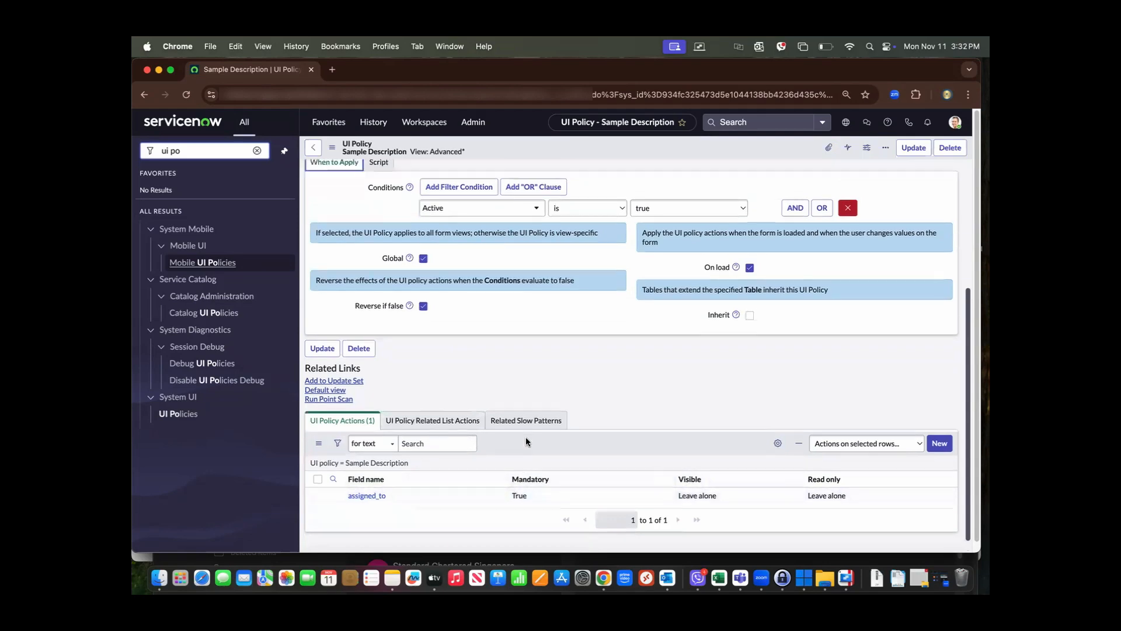
Open the recently viewed incident requesting an account for DNB Business Credit Reports and read its on-load alerts, dismissing the first one.
left_click(374, 121)
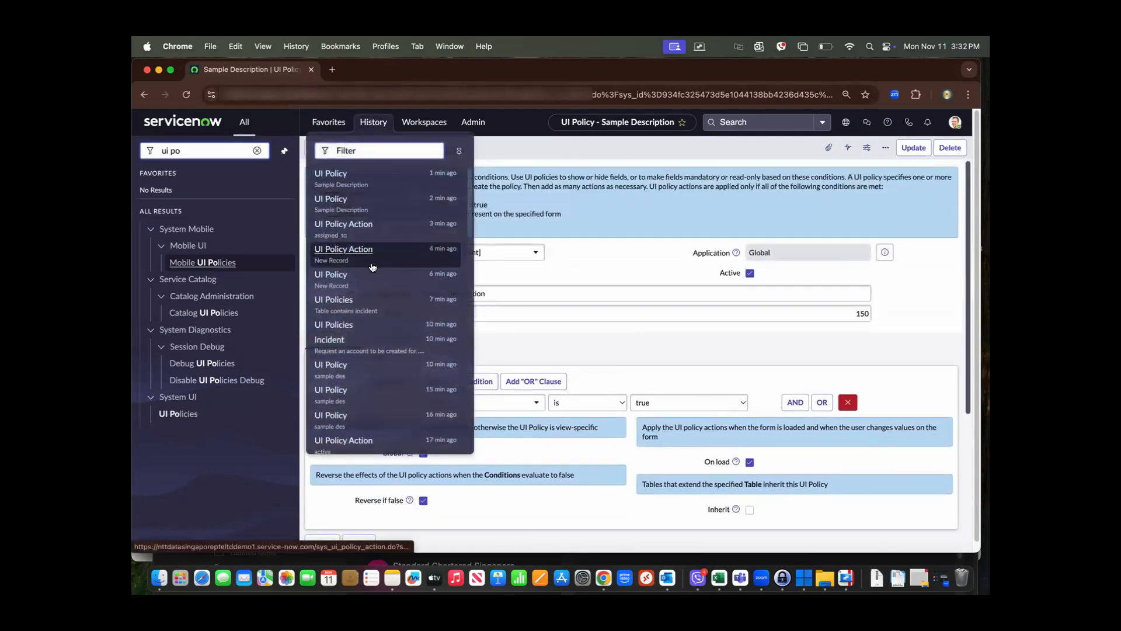
left_click(331, 341)
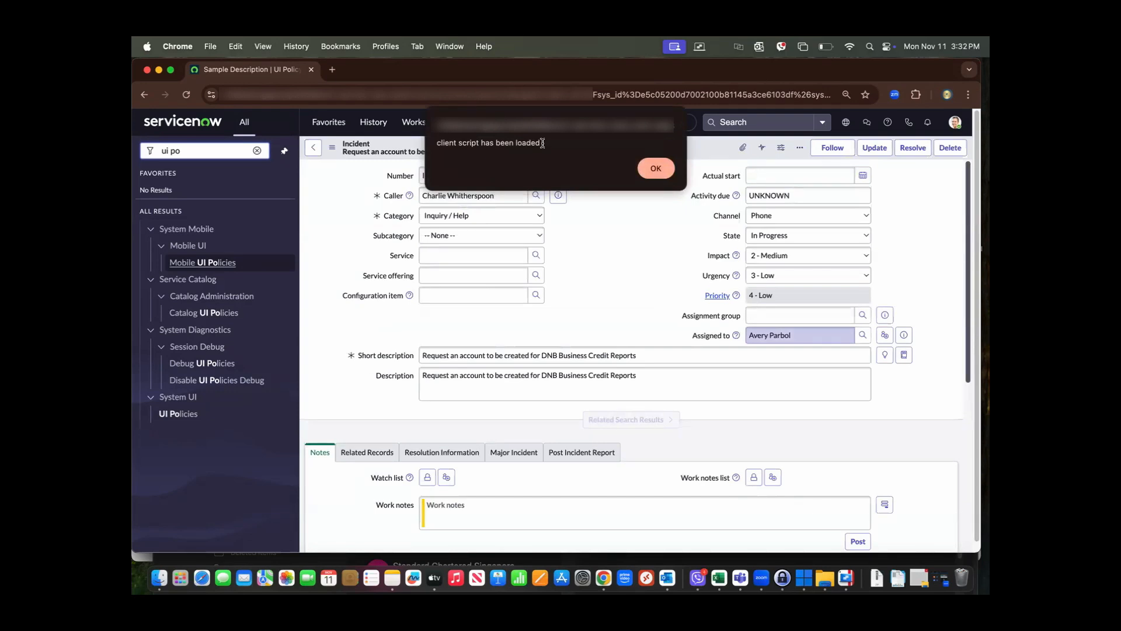
left_click_drag(542, 143, 435, 144)
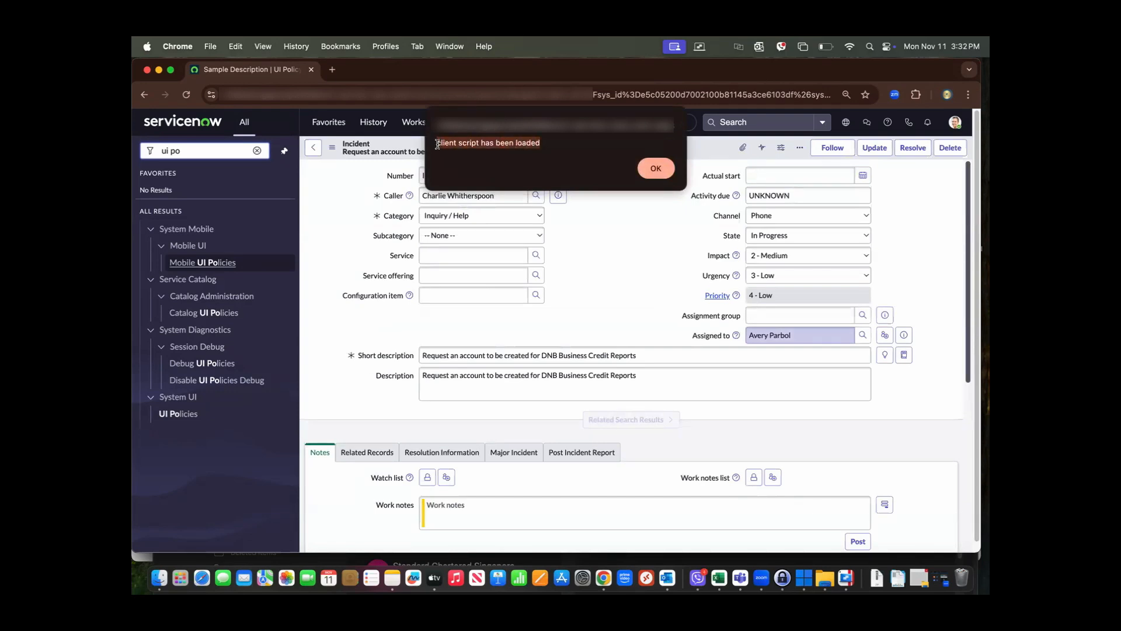
left_click(645, 174)
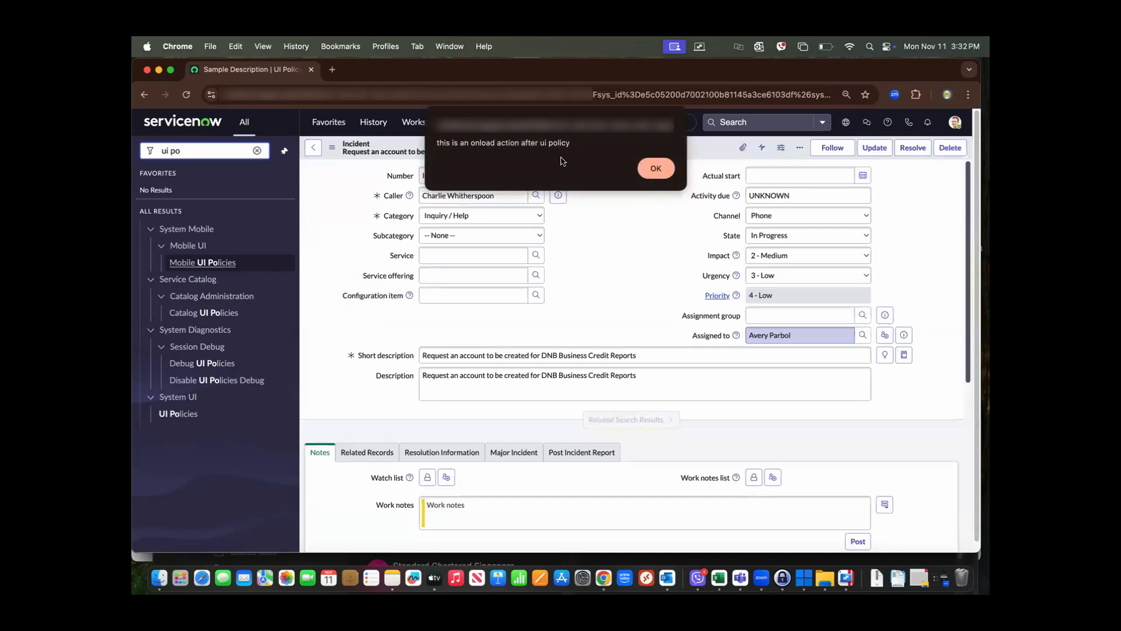
left_click_drag(570, 144, 437, 144)
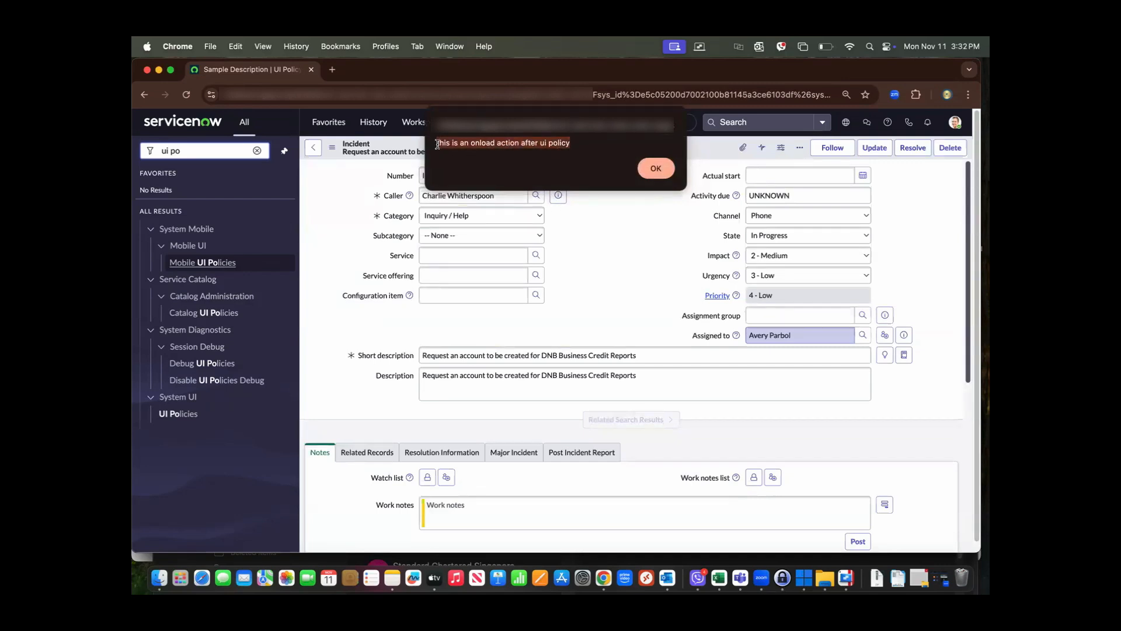